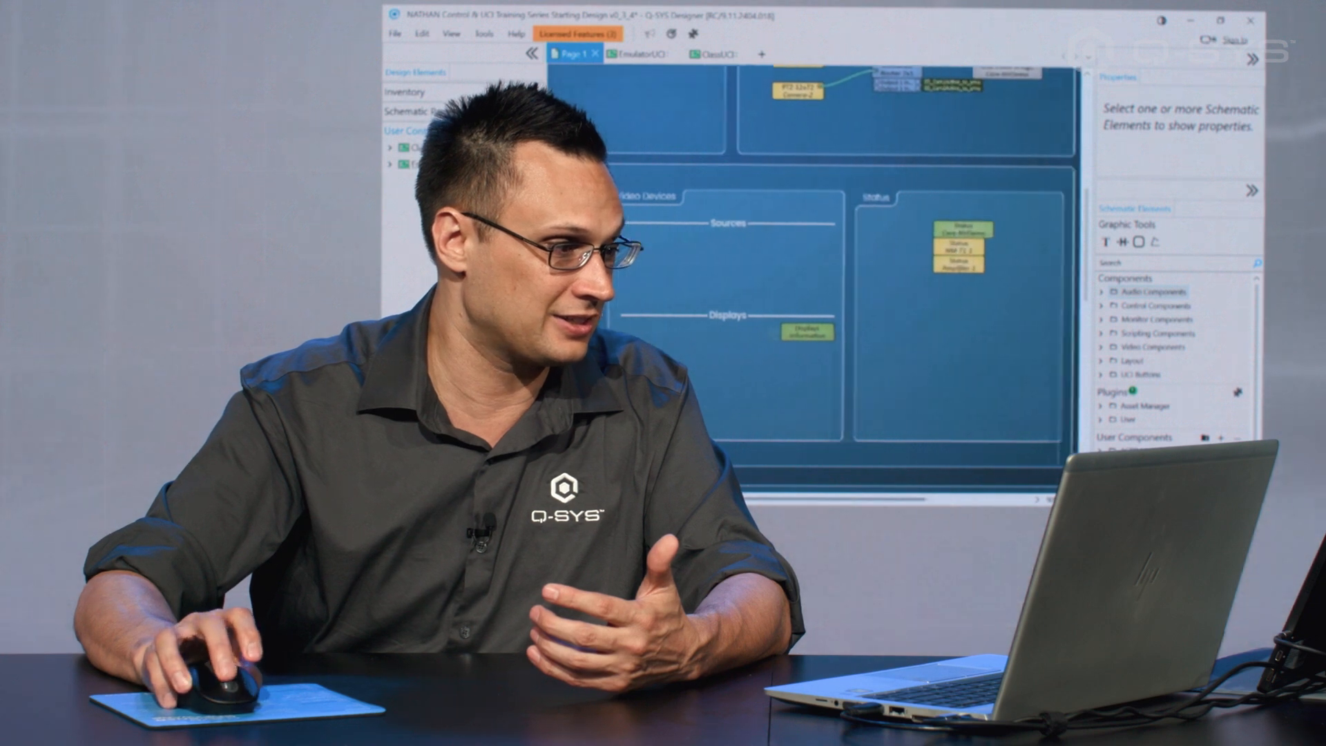
# Open the Displays Information block in the Video Devices area to read the TVs' connection details
pyautogui.scroll(-3, 889, 210)
pyautogui.scroll(4, 880, 227)
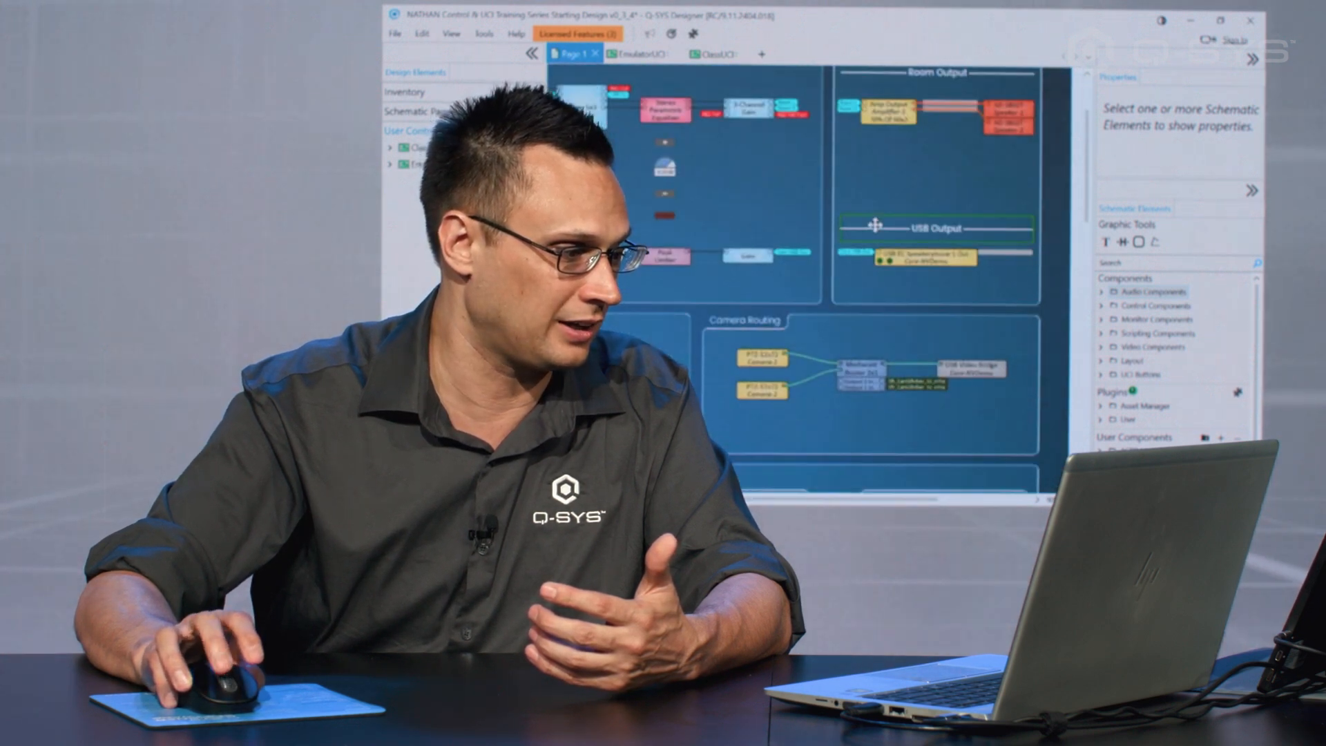
pyautogui.scroll(-8, 876, 230)
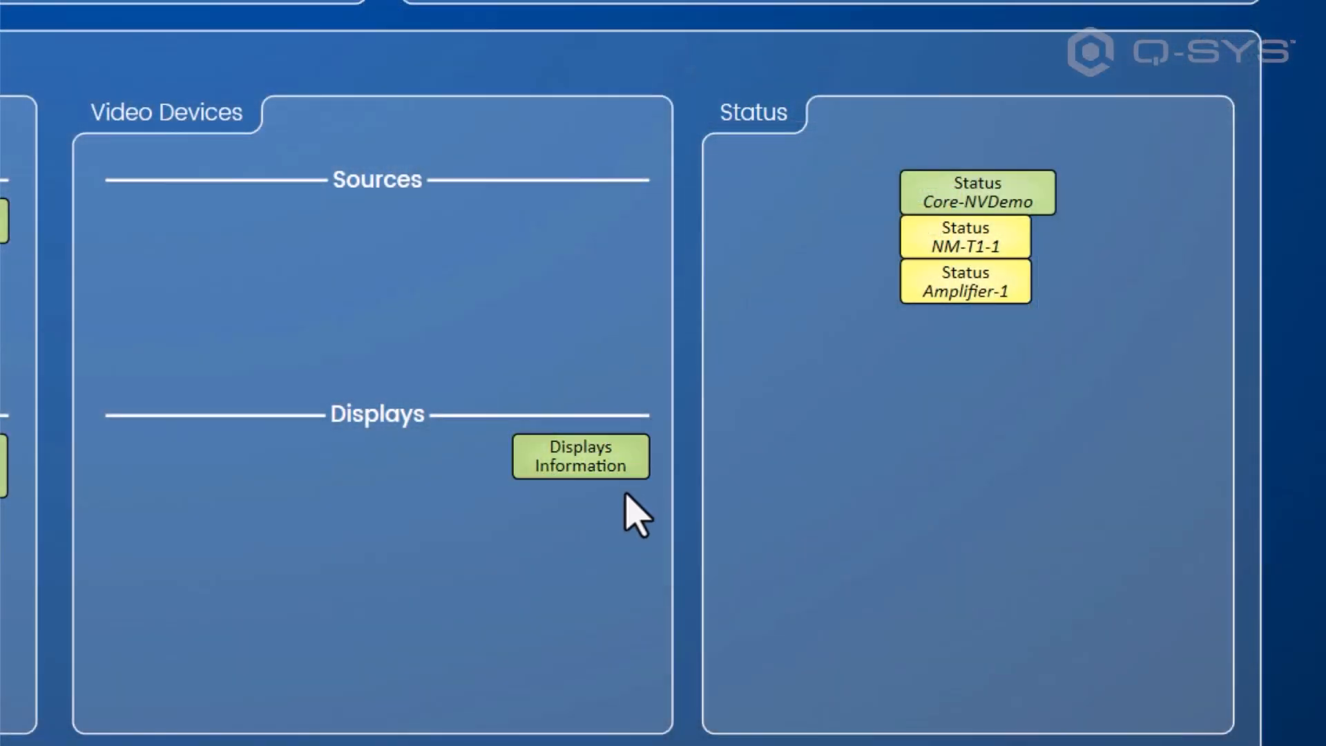
pyautogui.doubleClick(614, 466)
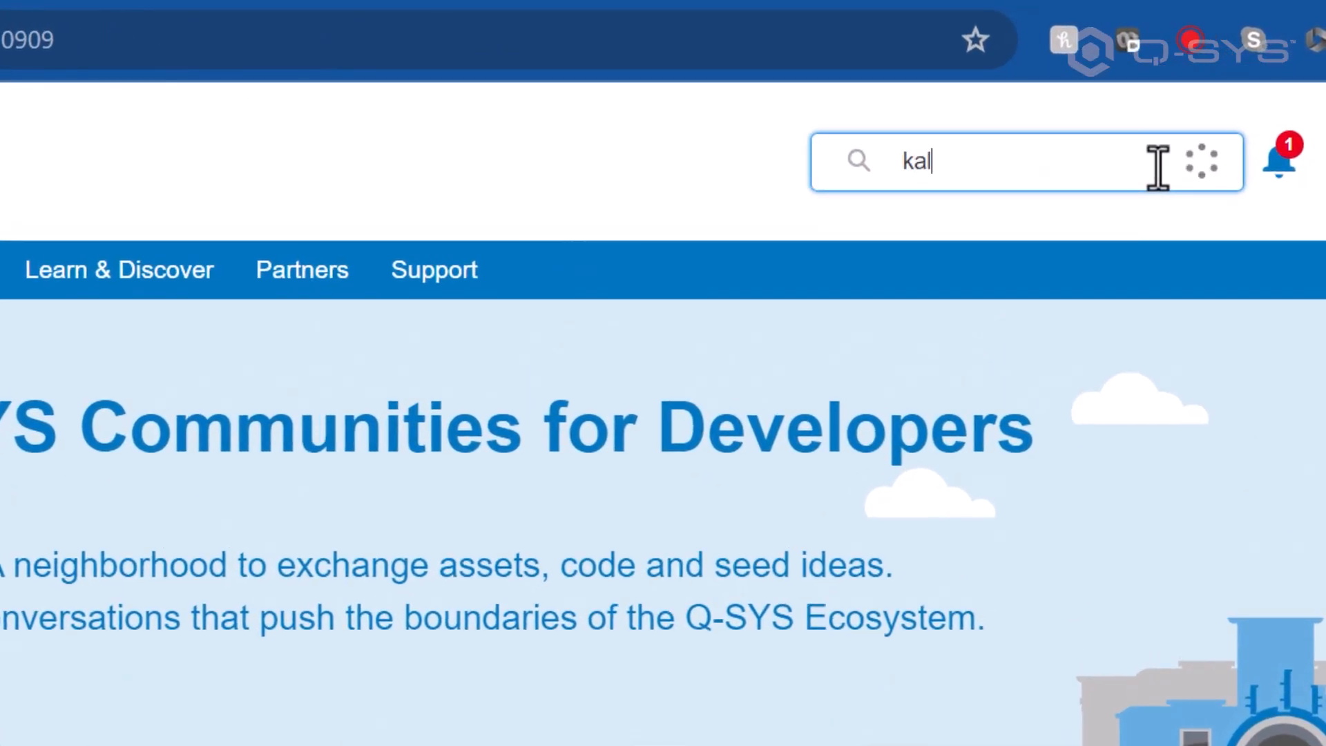
# Search the Q-SYS Communities for Developers site for "kalarchik"
pyautogui.write('archik')
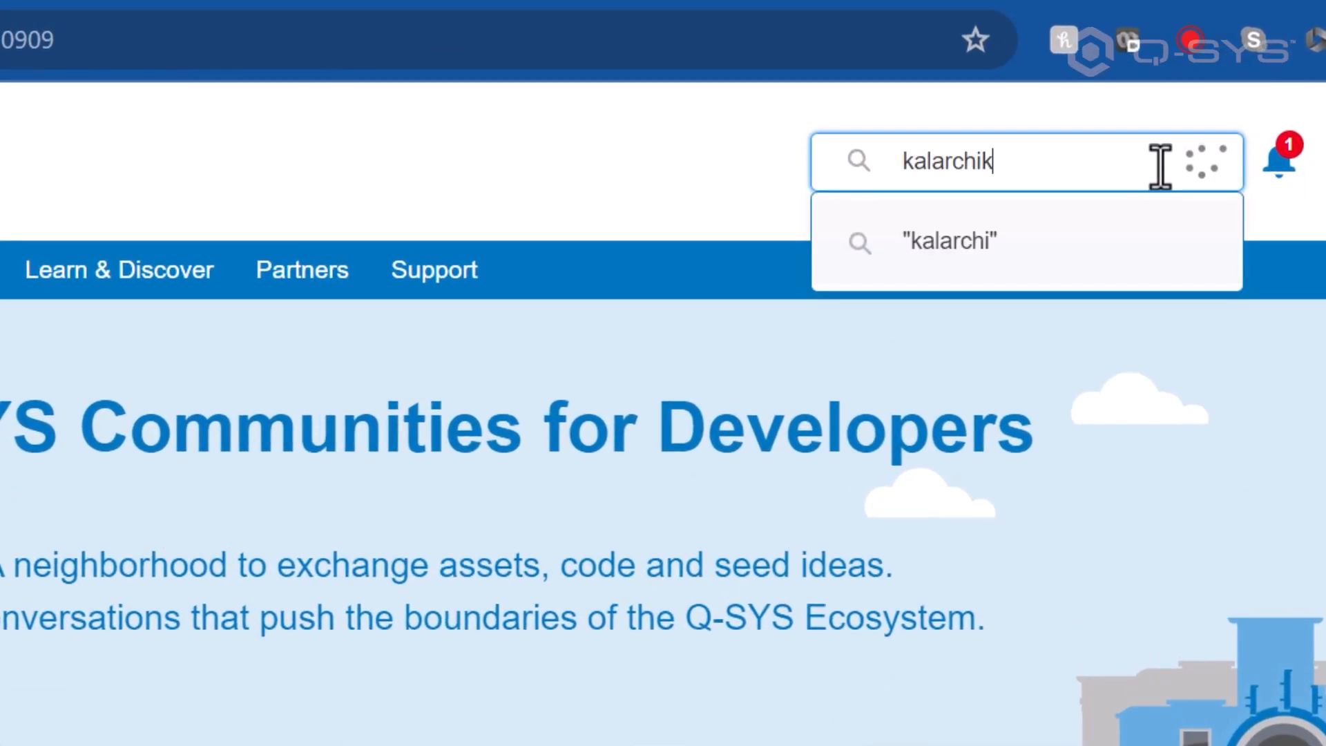
pyautogui.press('Return')
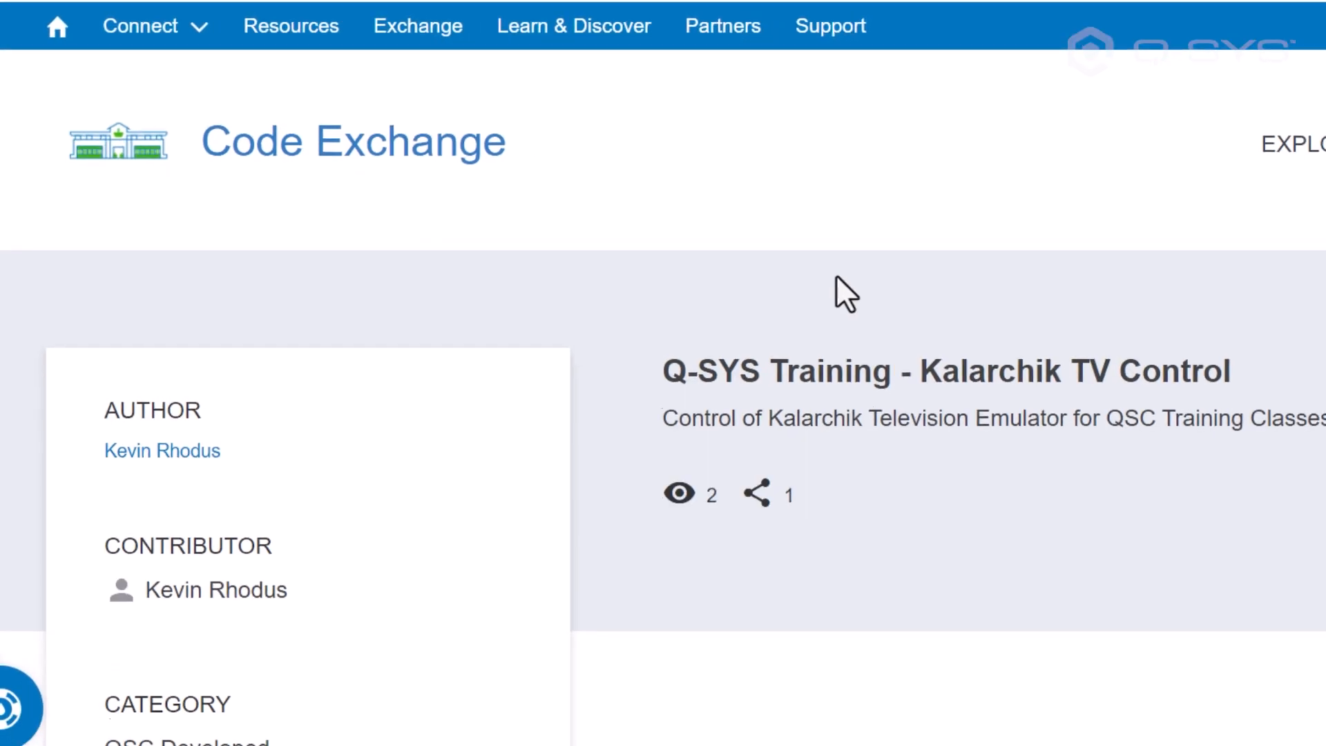
# Review the description and preview on the Q-SYS Training - Kalarchik TV Control page in the Code Exchange
pyautogui.scroll(-2, 673, 185)
pyautogui.scroll(-2, 673, 184)
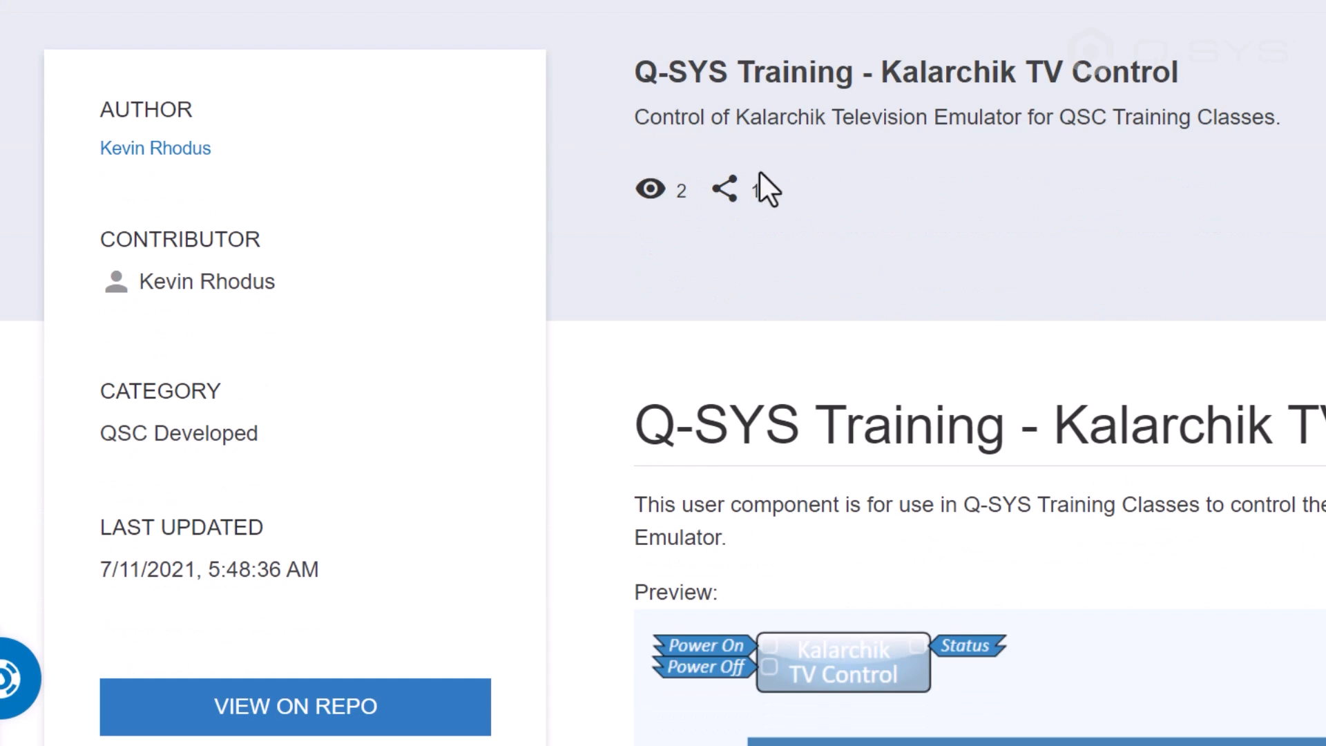
pyautogui.scroll(-5, 652, 169)
pyautogui.scroll(2, 699, 156)
pyautogui.scroll(-8, 779, 160)
pyautogui.scroll(-12, 918, 305)
pyautogui.scroll(18, 929, 307)
pyautogui.scroll(2, 520, 295)
pyautogui.scroll(-7, 520, 296)
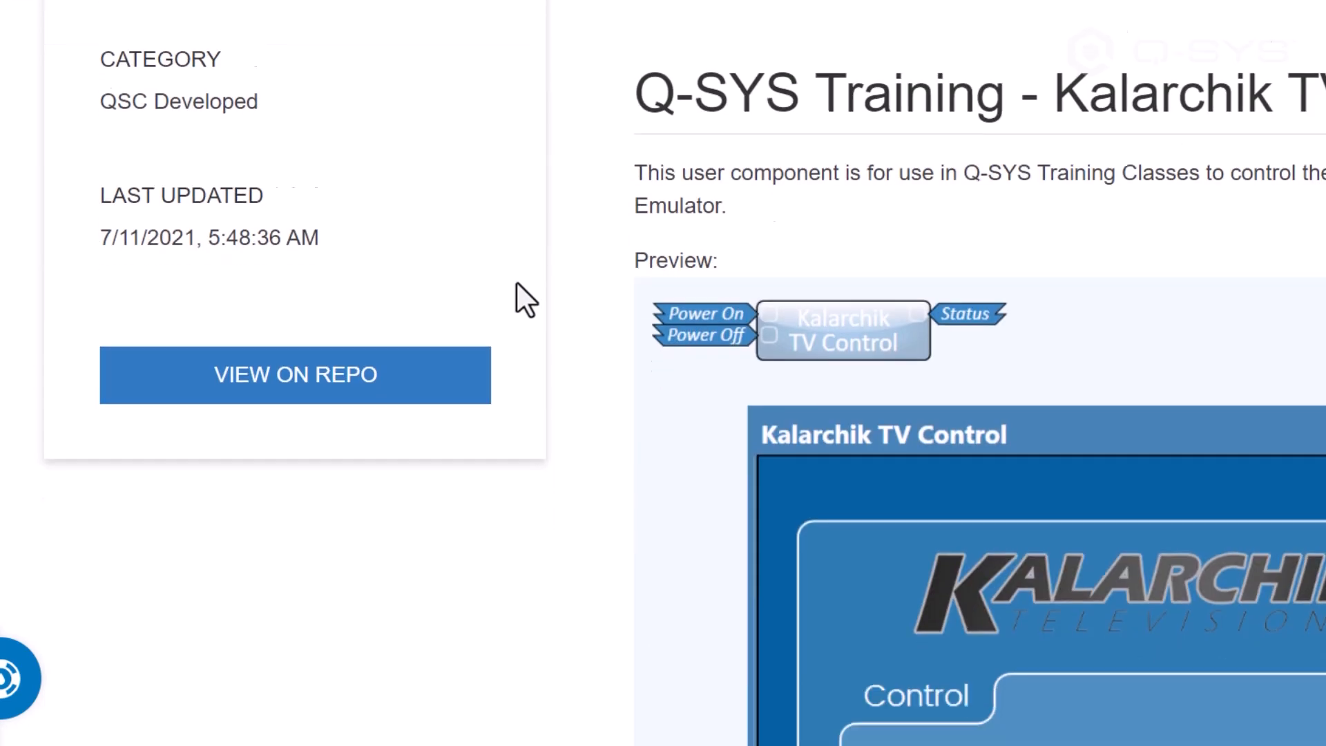
# Go to the Kalarchik TV Control repository on Bitbucket and download the whole repository
pyautogui.click(324, 294)
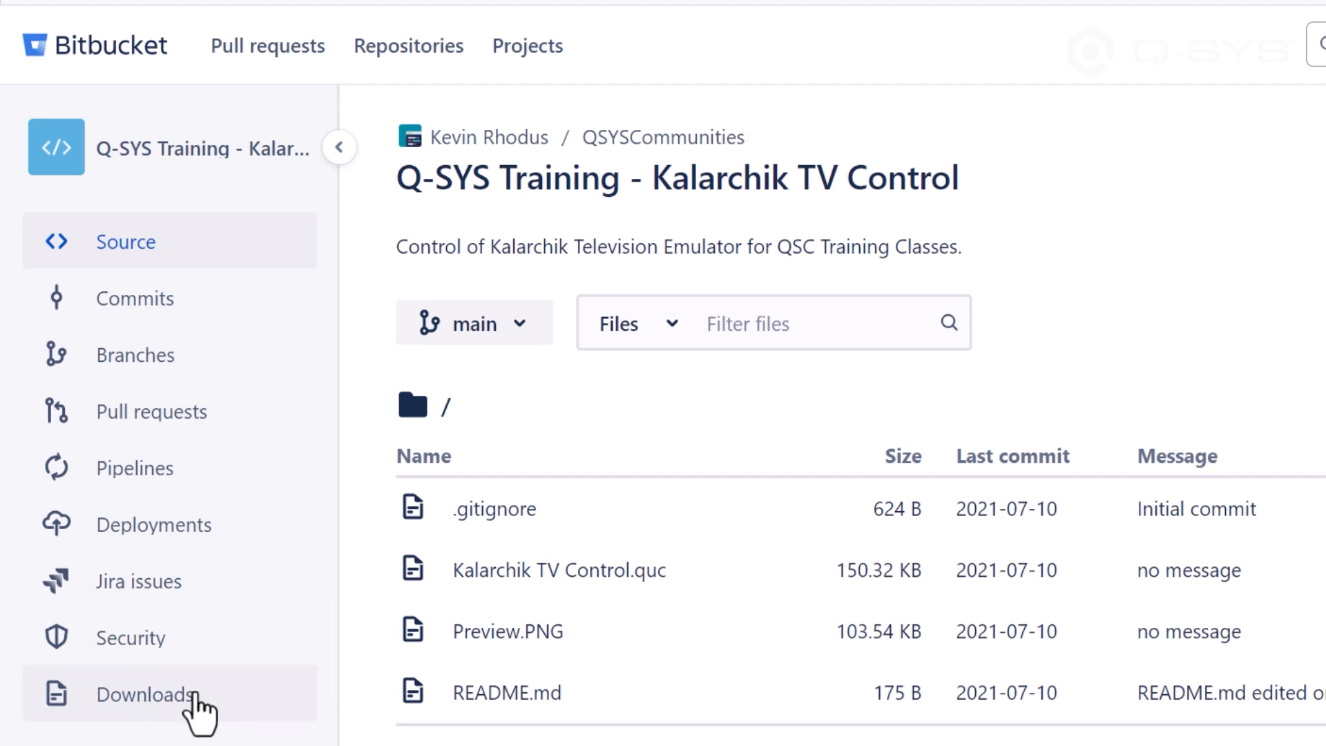
pyautogui.click(204, 698)
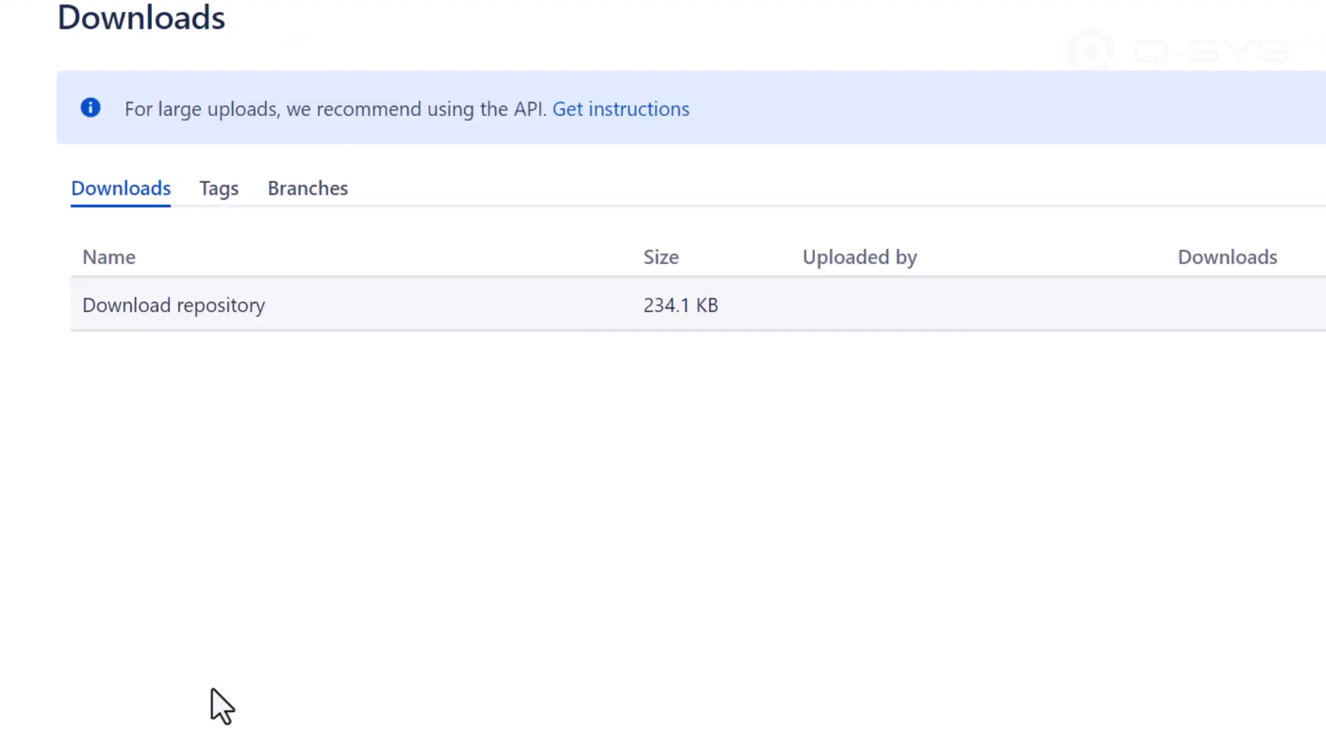
pyautogui.click(200, 309)
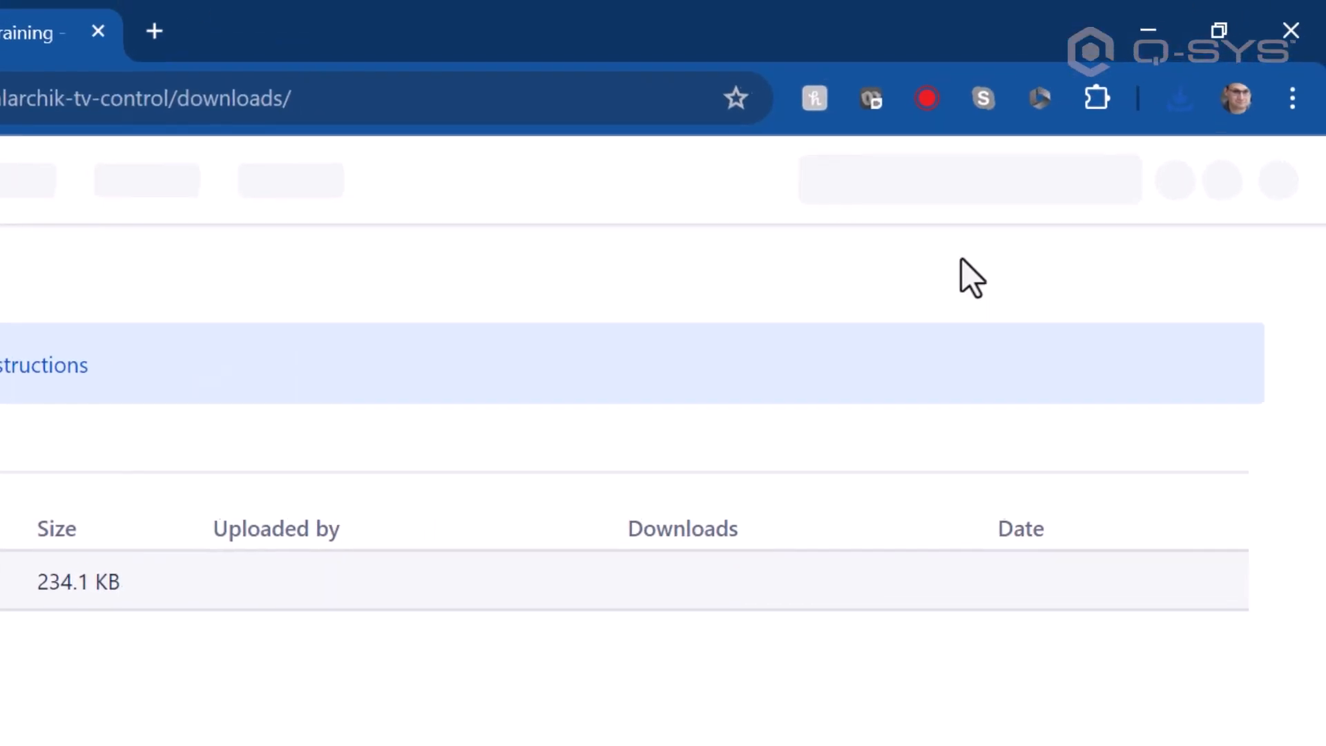
# Open the downloaded zip archive from its folder and install the Kalarchik TV Control.quc user component
pyautogui.click(1183, 103)
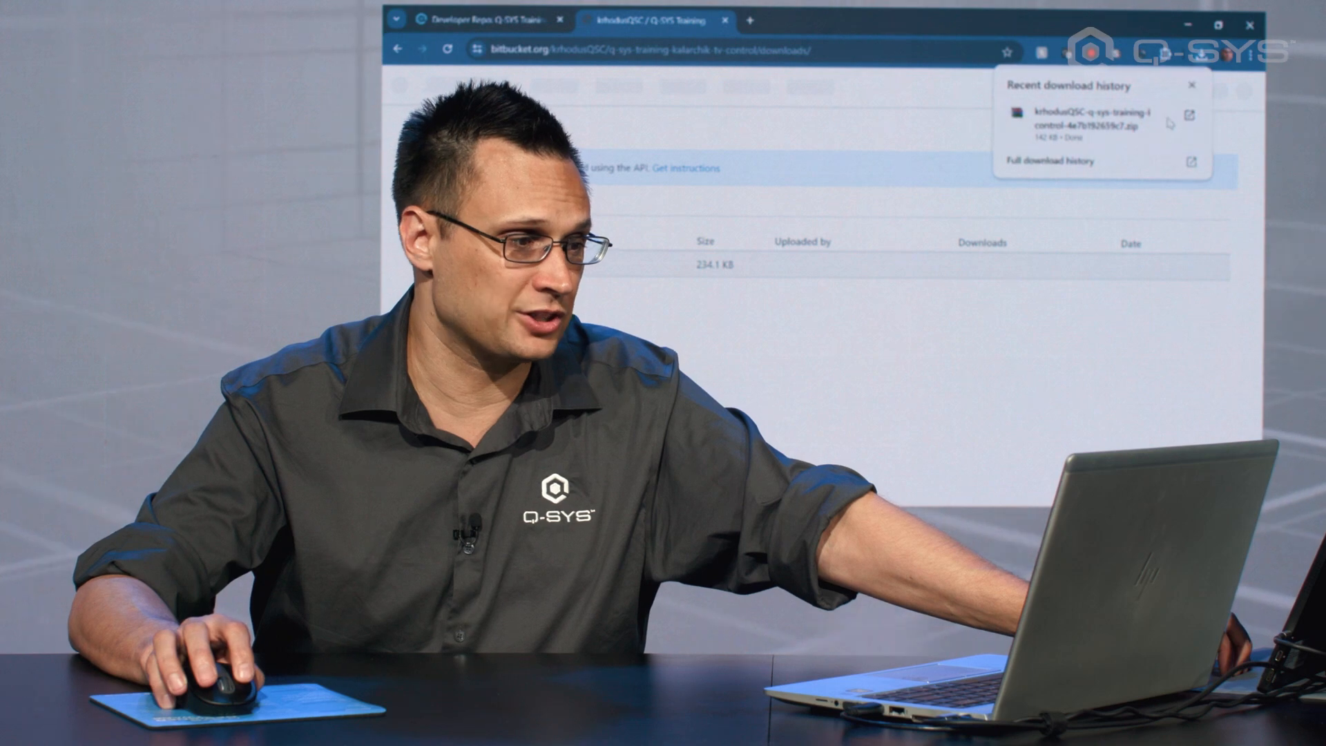
pyautogui.click(1188, 115)
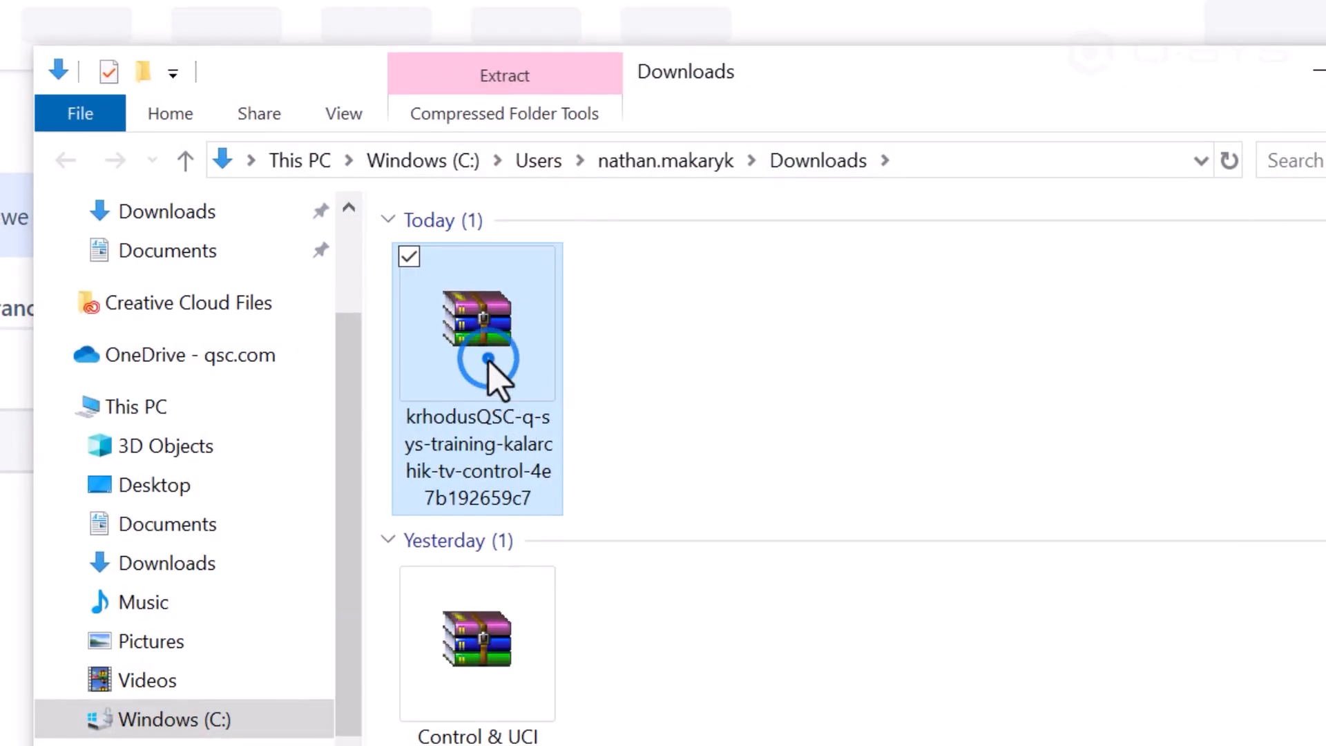
pyautogui.doubleClick(488, 358)
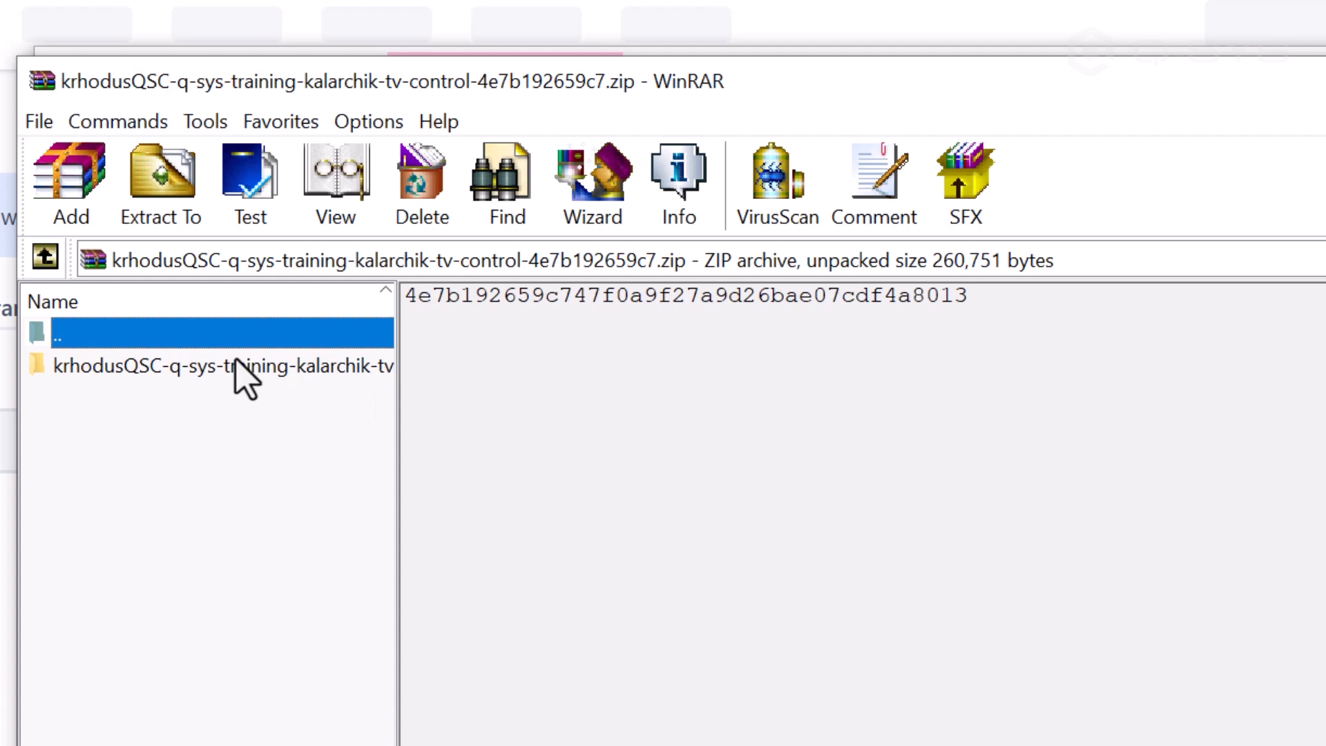
pyautogui.doubleClick(238, 369)
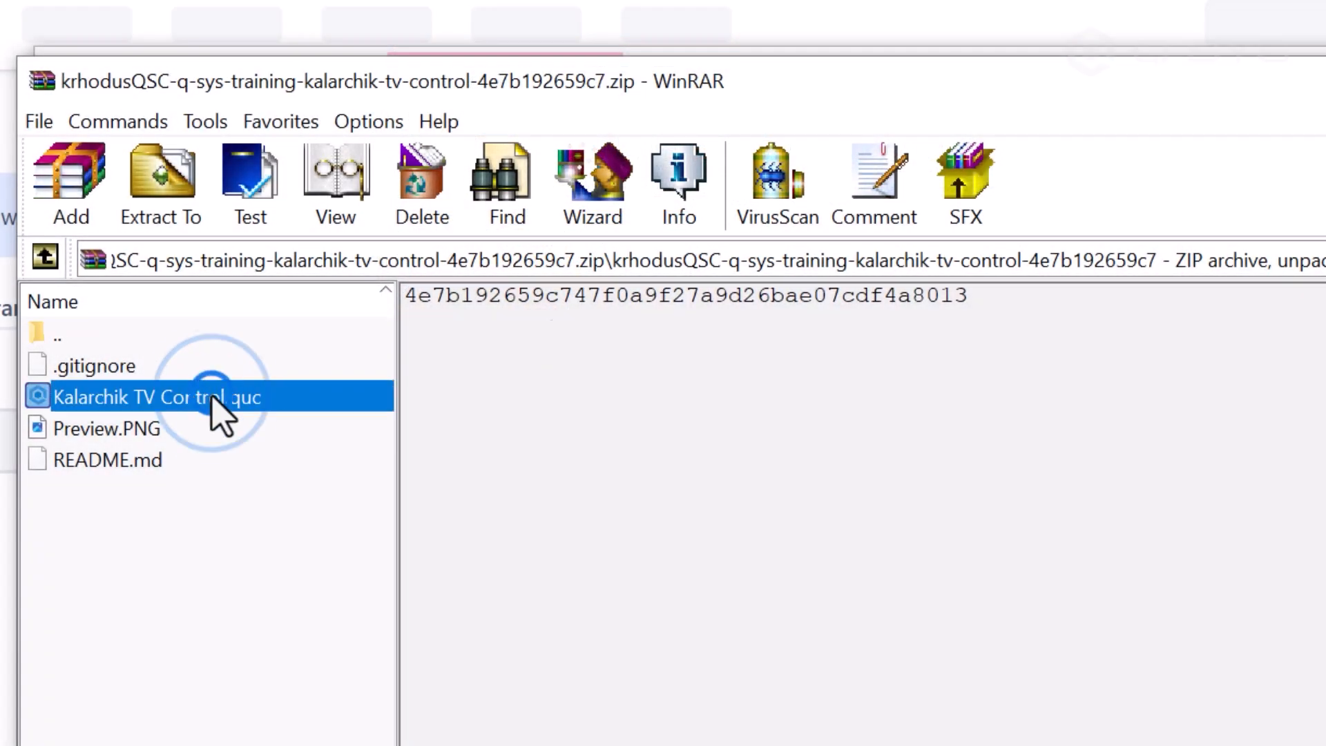
pyautogui.doubleClick(214, 399)
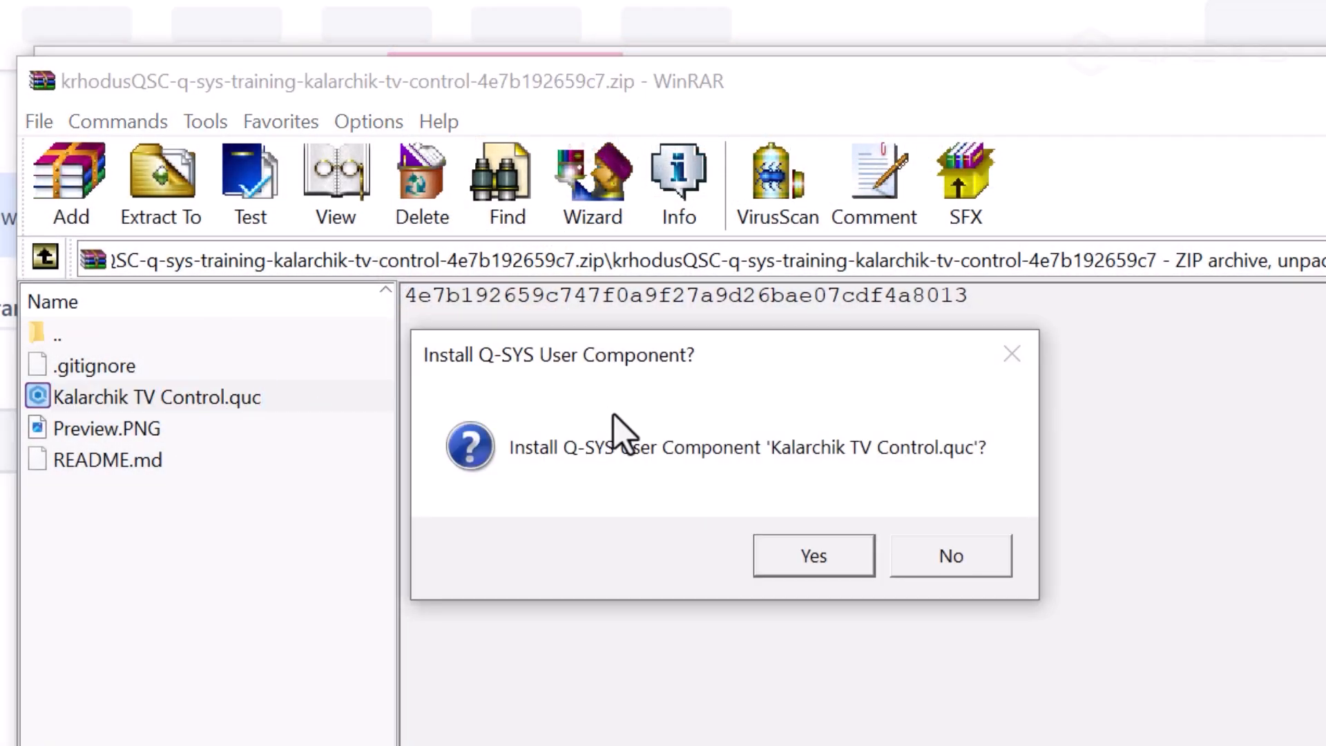
pyautogui.click(828, 556)
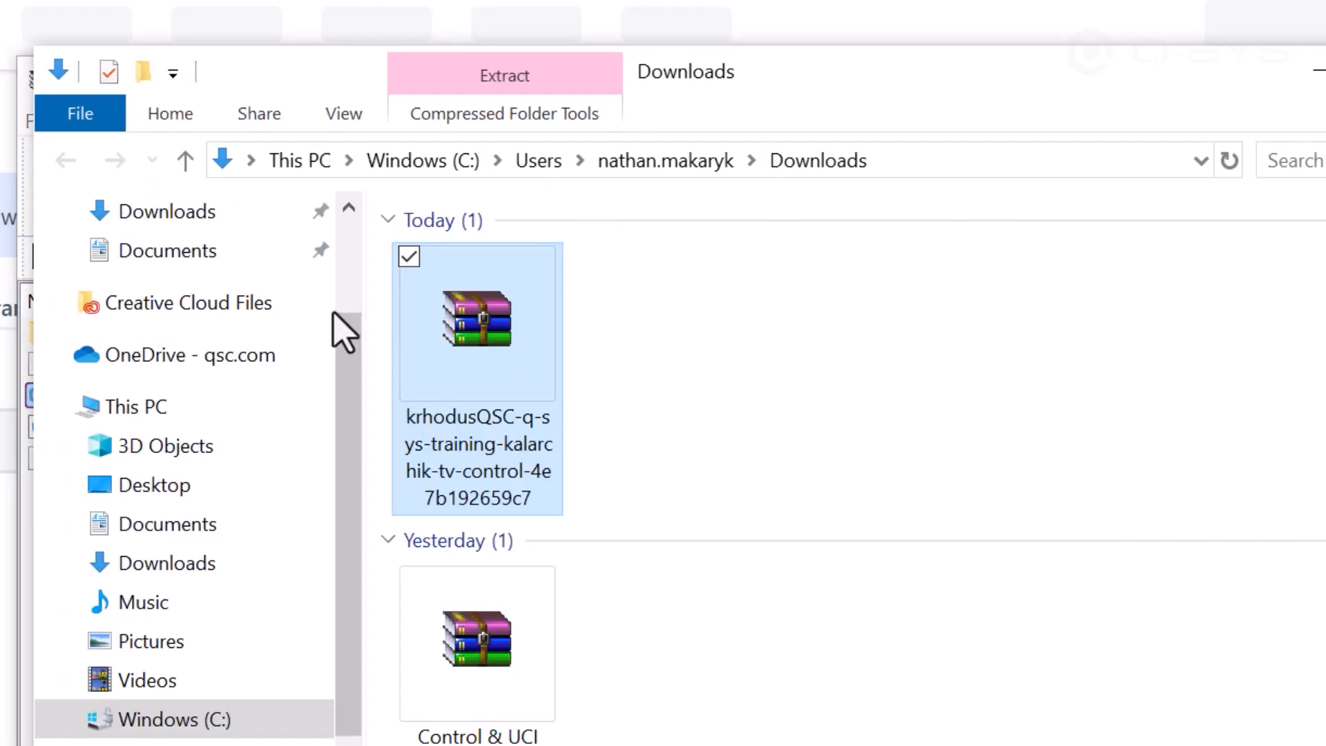
# Browse to the Q-Sys Designer User Components folder inside Documents\QSC to check the installed files
pyautogui.scroll(5, 249, 314)
pyautogui.click(227, 394)
pyautogui.doubleClick(484, 437)
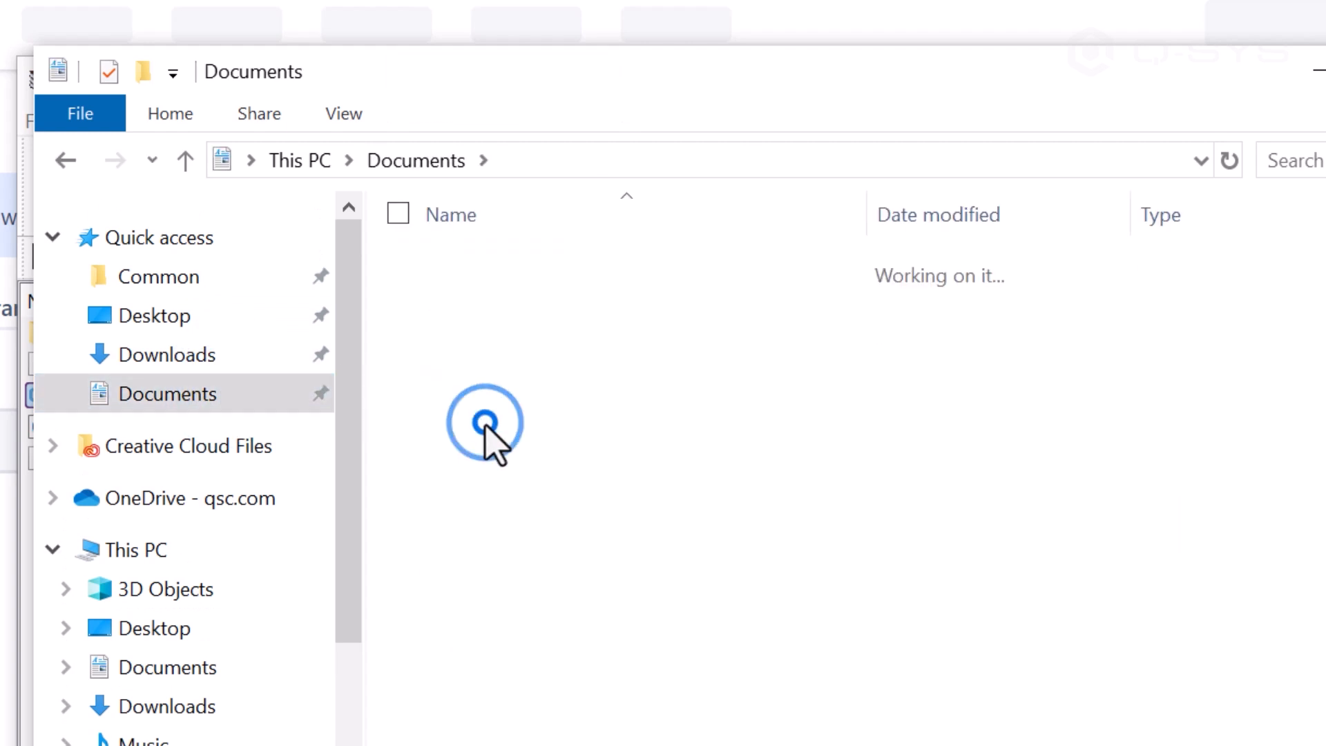
pyautogui.doubleClick(528, 264)
pyautogui.doubleClick(541, 412)
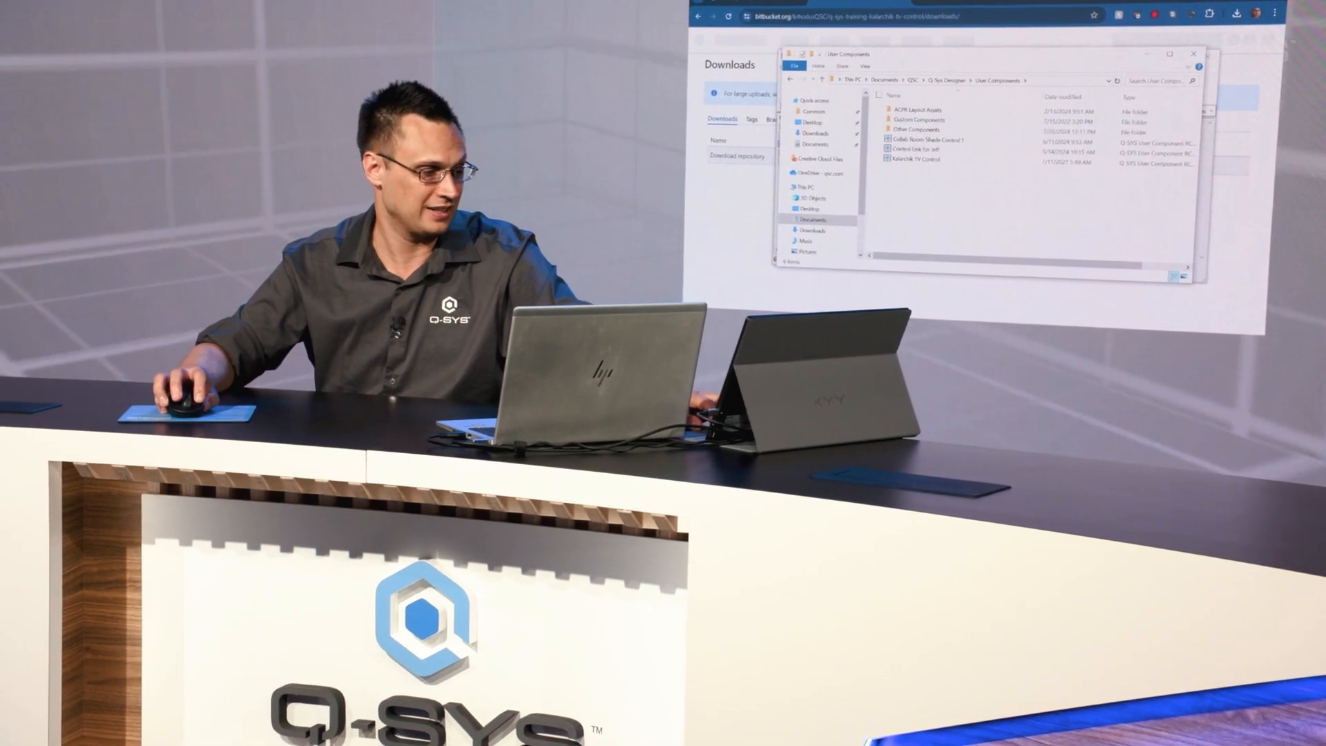
# Switch back to Q-SYS Designer and add the Kalarchik TV Control user component under Displays in the Video Devices area
pyautogui.hotkey('alt', 'Tab')
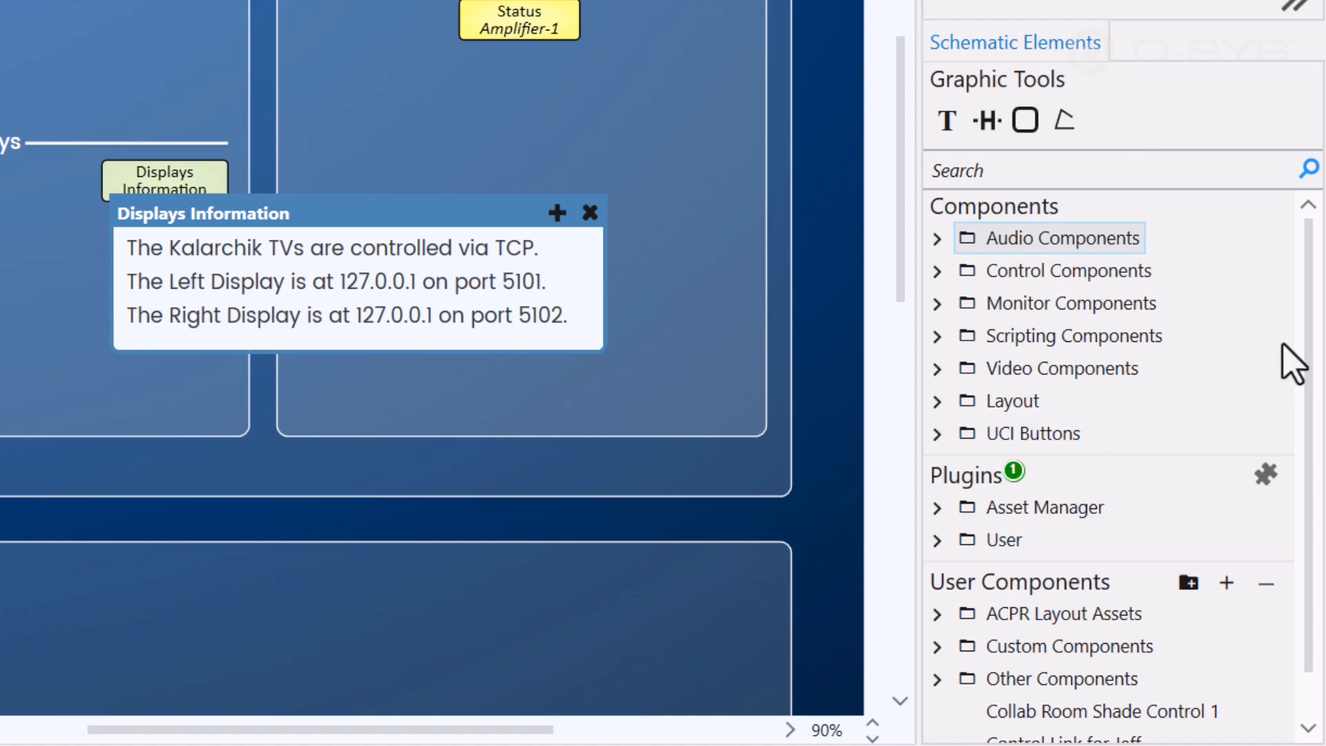
pyautogui.moveTo(1315, 352); pyautogui.dragTo(1323, 532)
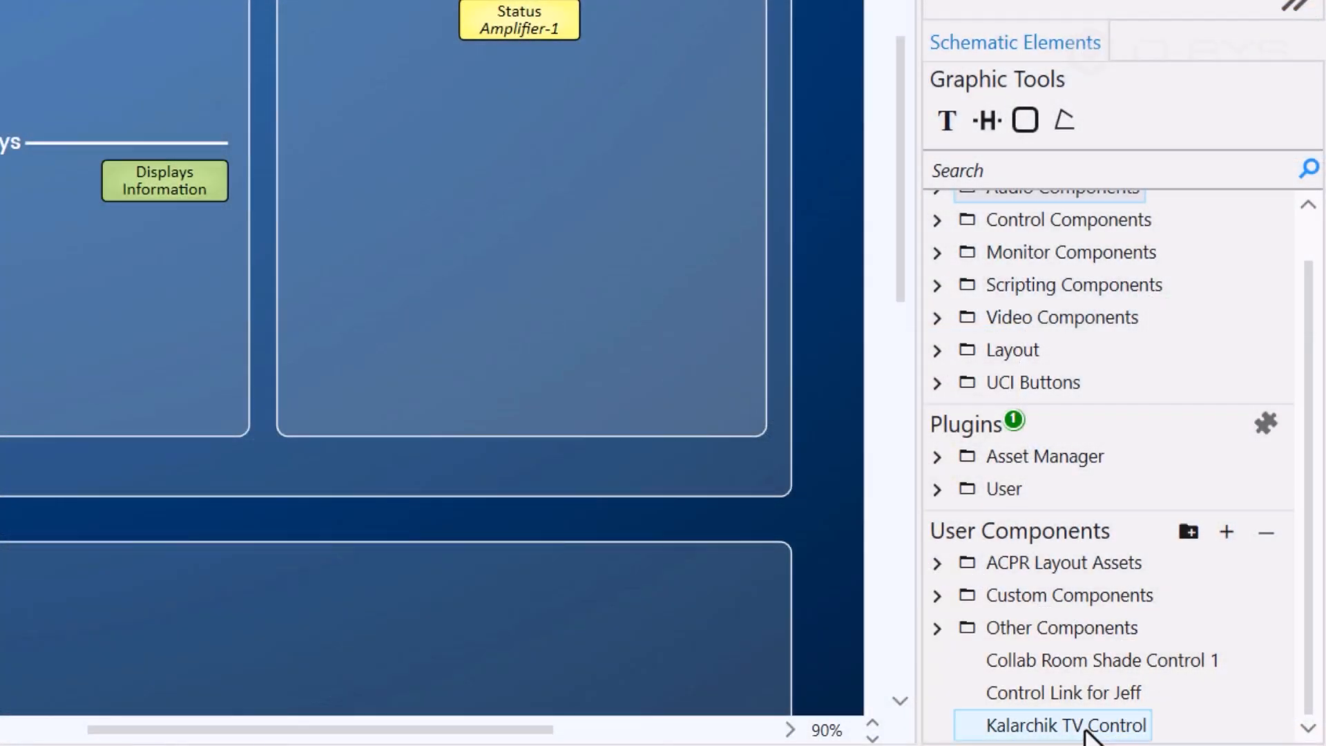
pyautogui.moveTo(1003, 722); pyautogui.dragTo(0, 348)
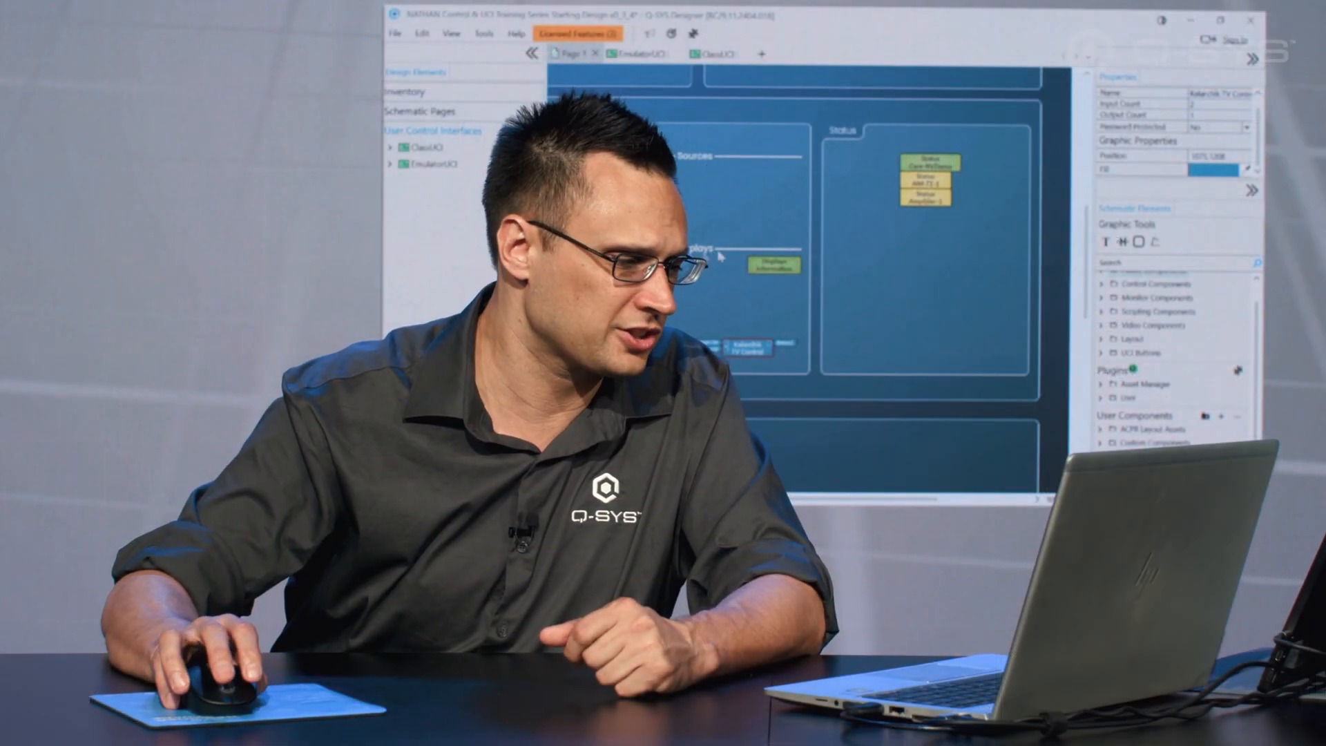
# Open the Displays Information panel, move it up over the Sources area, and run the design in emulation
pyautogui.doubleClick(782, 267)
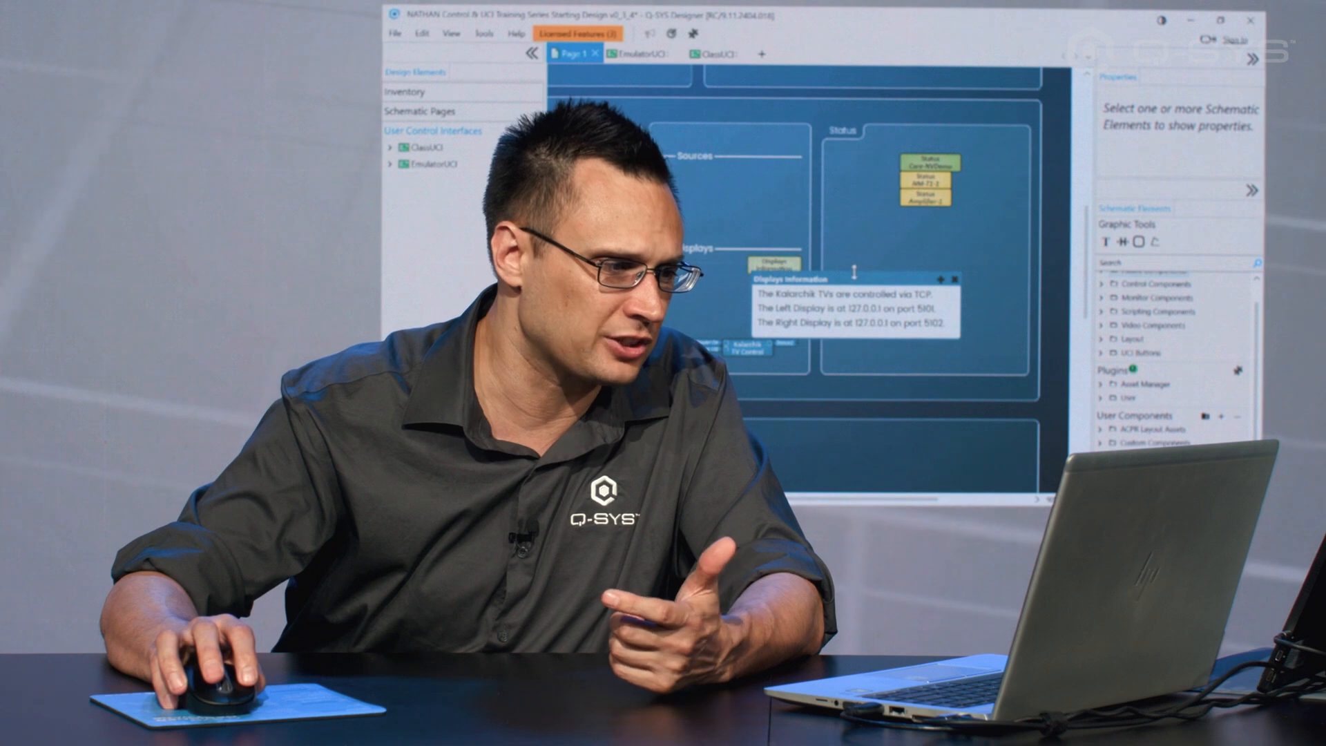
pyautogui.moveTo(856, 275); pyautogui.dragTo(918, 256)
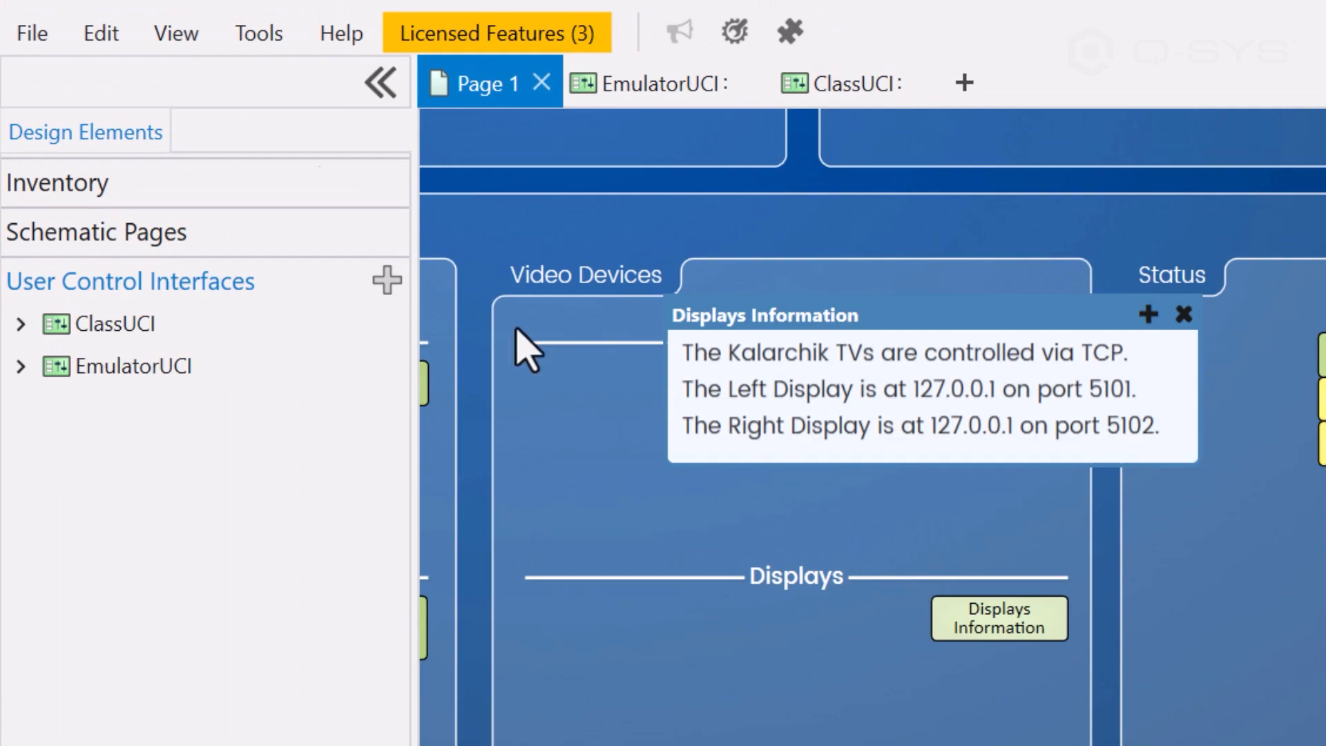
pyautogui.click(49, 33)
pyautogui.click(252, 459)
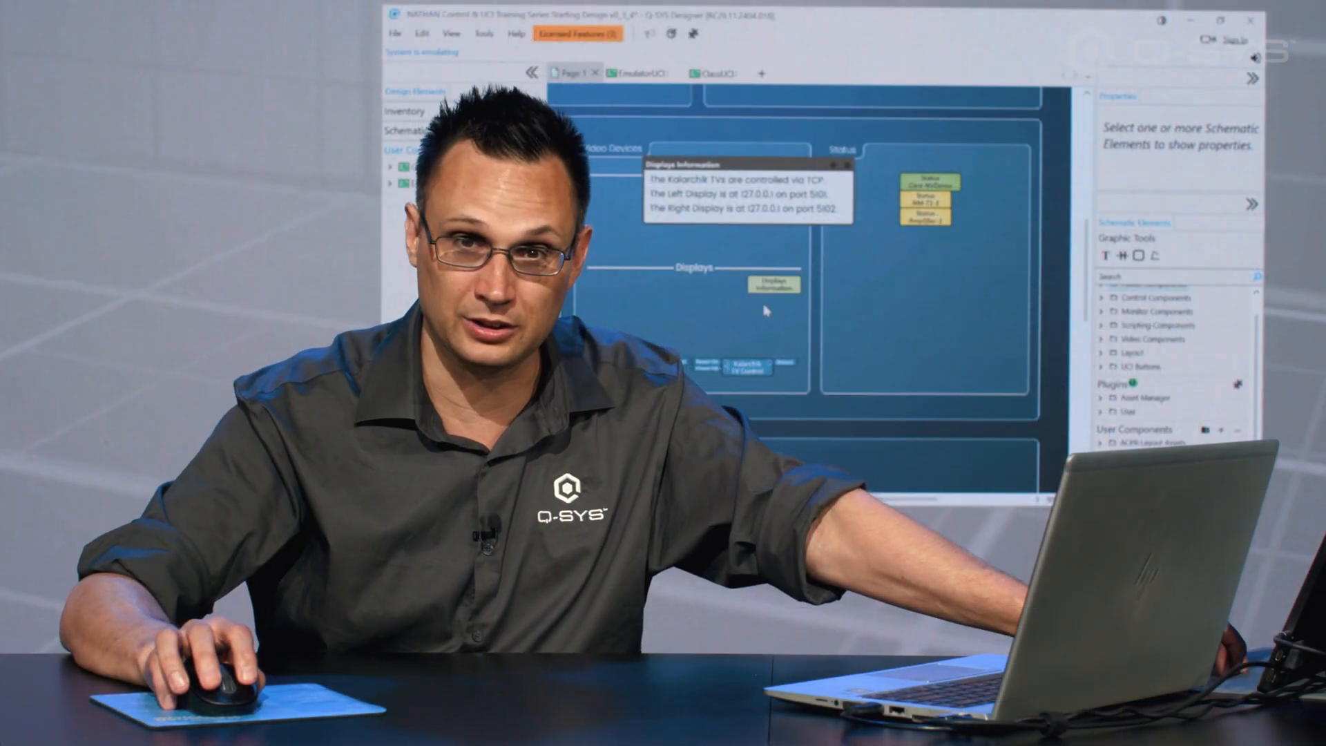
# Open both Kalarchik TV Control panels and arrange them on either side of the Displays Information panel, collapsing the Design Elements pane
pyautogui.doubleClick(748, 367)
pyautogui.scroll(-4, 805, 285)
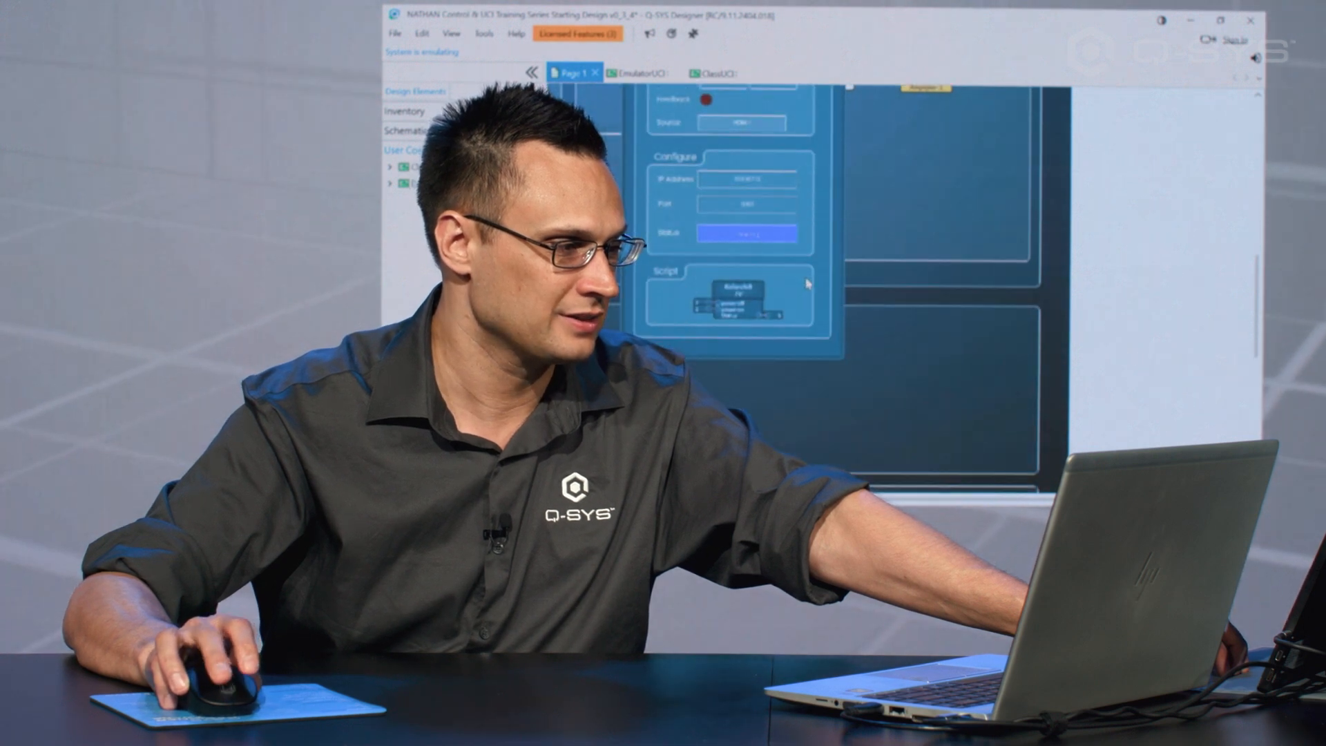
pyautogui.scroll(5, 794, 241)
pyautogui.moveTo(750, 149); pyautogui.dragTo(654, 120)
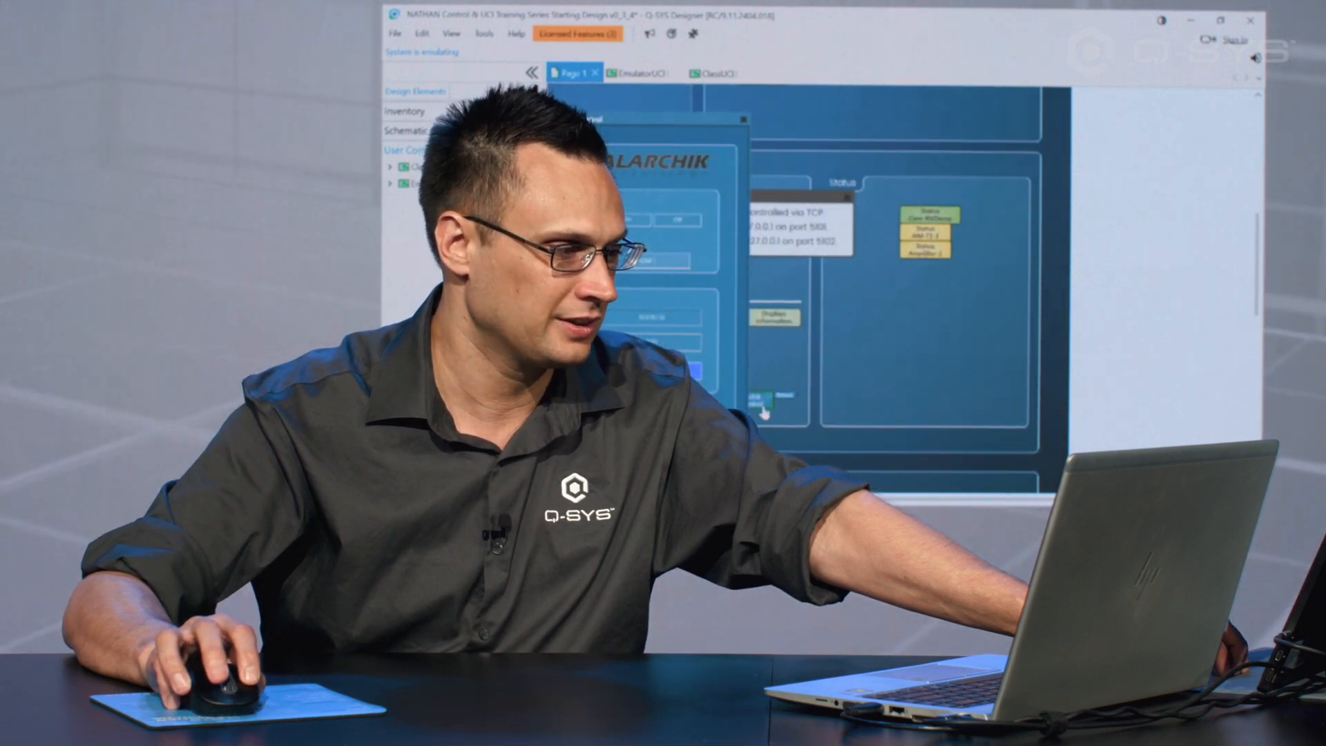
pyautogui.doubleClick(810, 377)
pyautogui.moveTo(838, 118); pyautogui.dragTo(1021, 122)
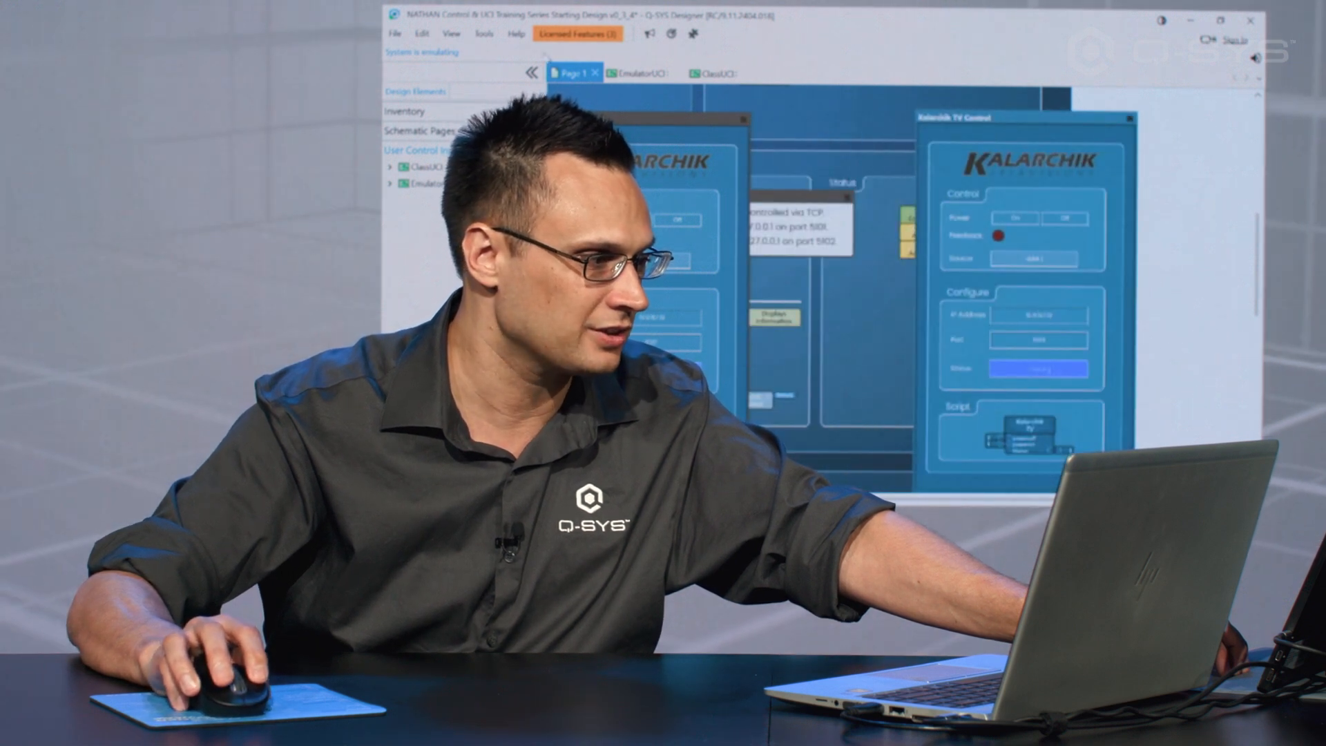
pyautogui.click(531, 72)
pyautogui.moveTo(664, 199); pyautogui.dragTo(751, 156)
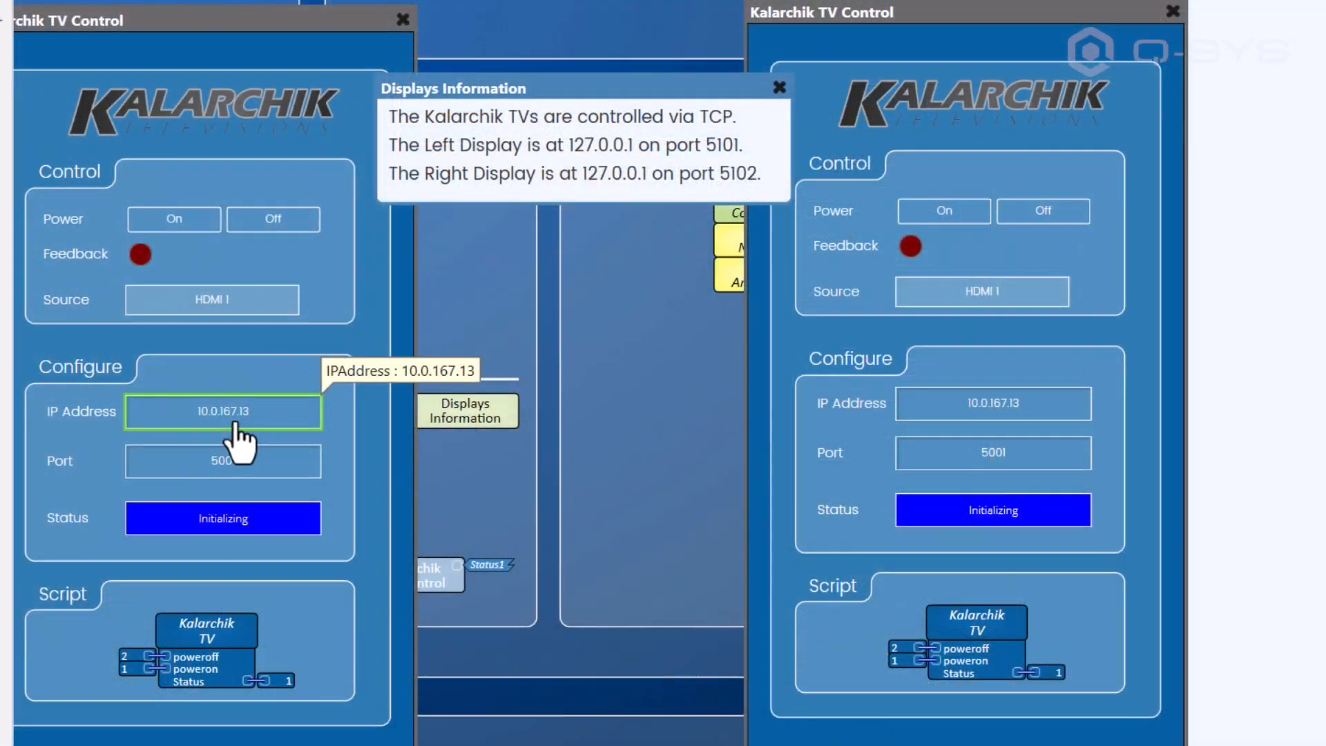
# Configure the left Kalarchik TV Control panel with IP address 127.0.0.1 and port 5101
pyautogui.click(232, 417)
pyautogui.press('BackSpace')
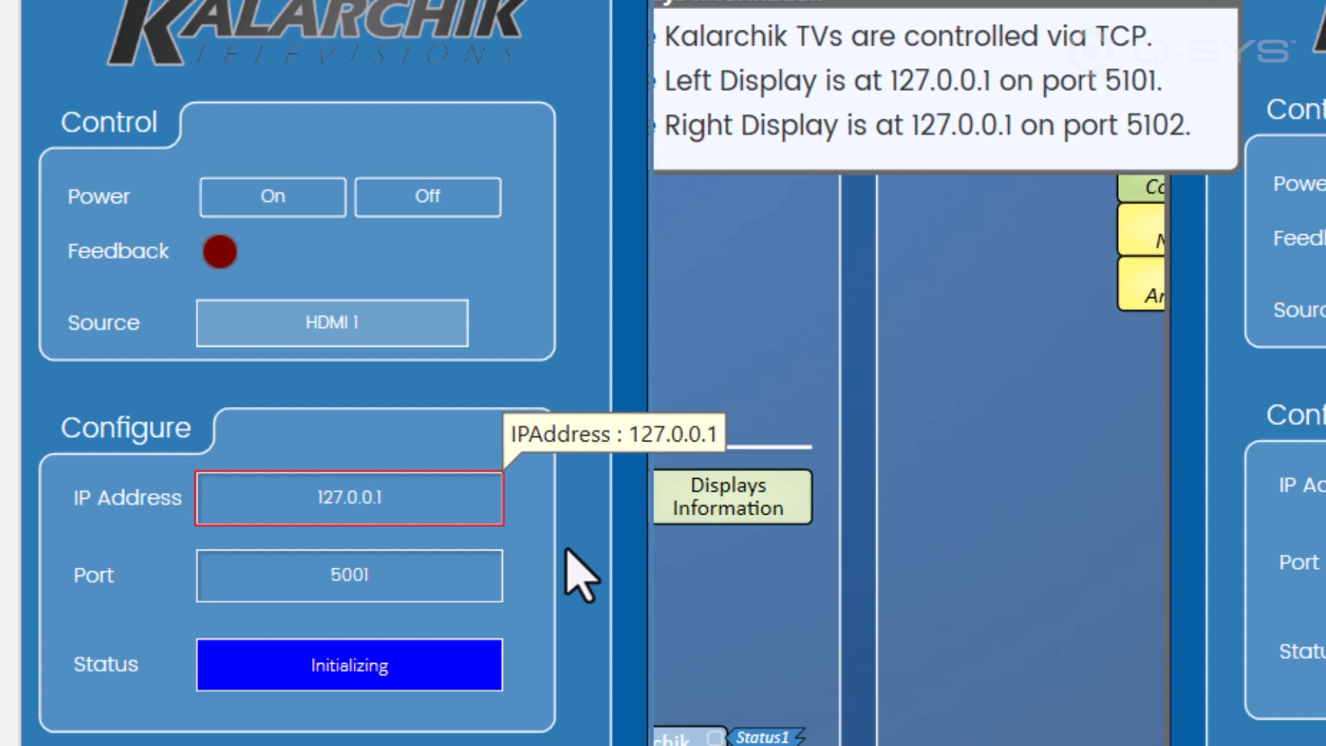
pyautogui.click(358, 584)
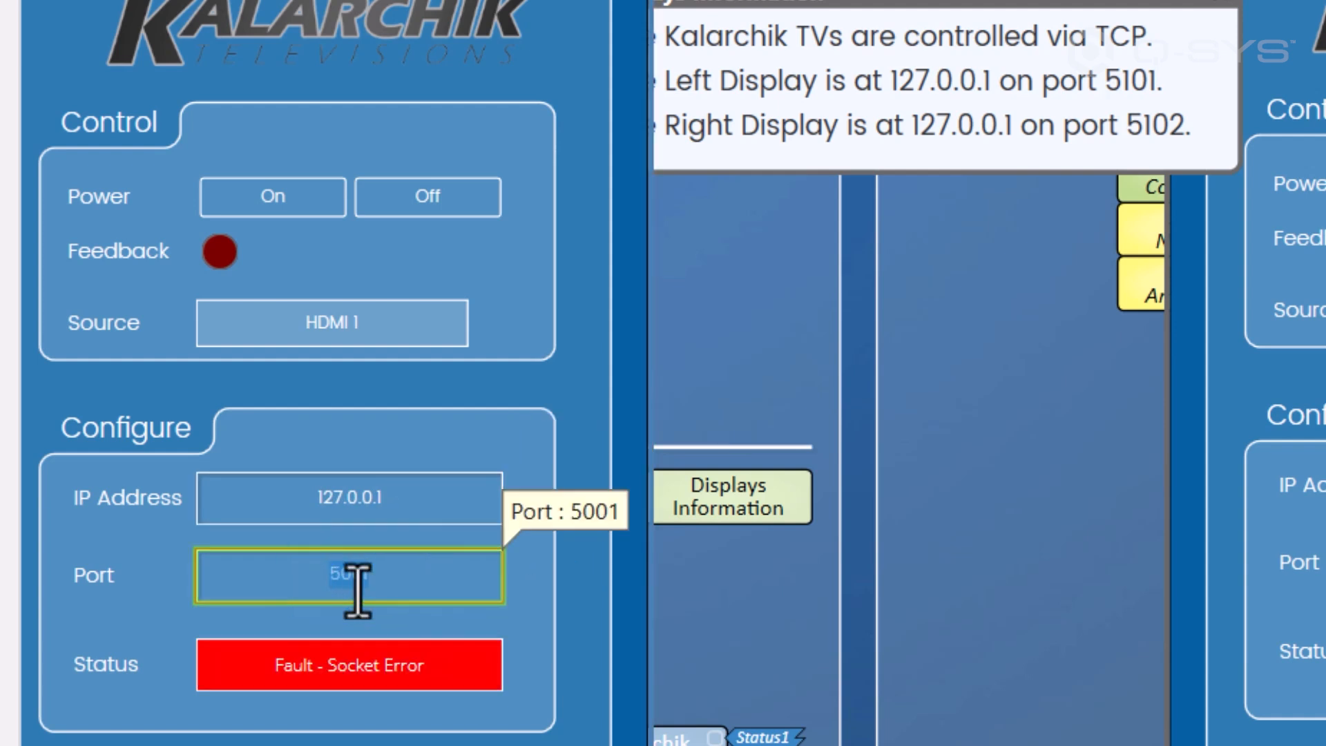
pyautogui.press('Return')
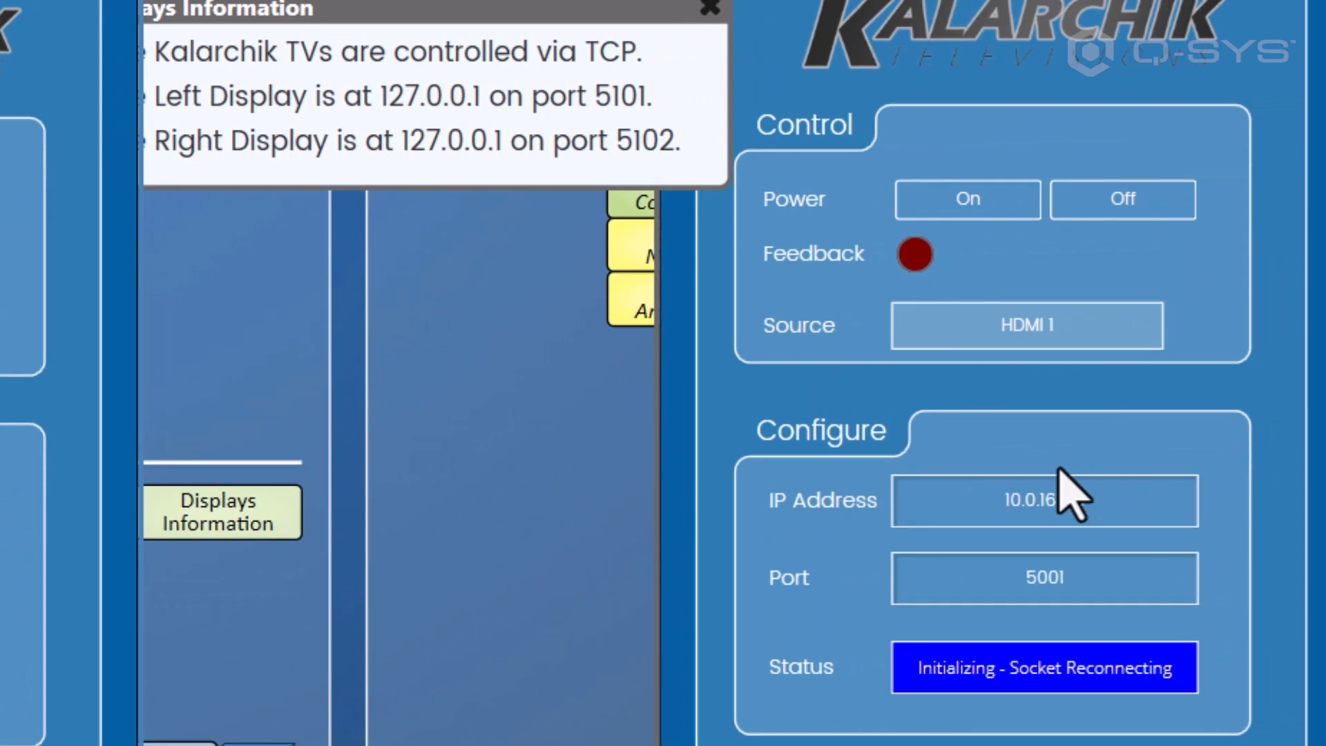
# Configure the right Kalarchik TV Control panel with IP address 127.0.0.1 and port 5102
pyautogui.click(1066, 498)
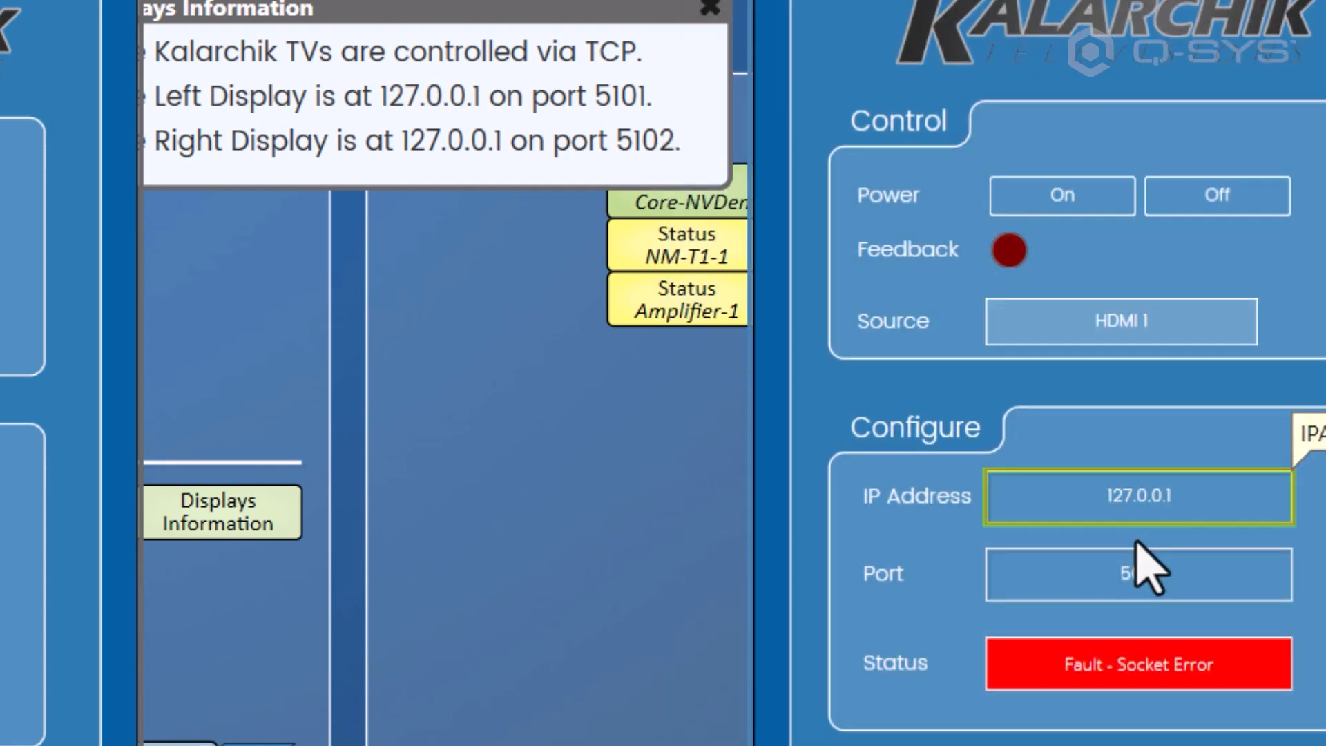
pyautogui.click(1166, 594)
pyautogui.write('5102')
pyautogui.press('Return')
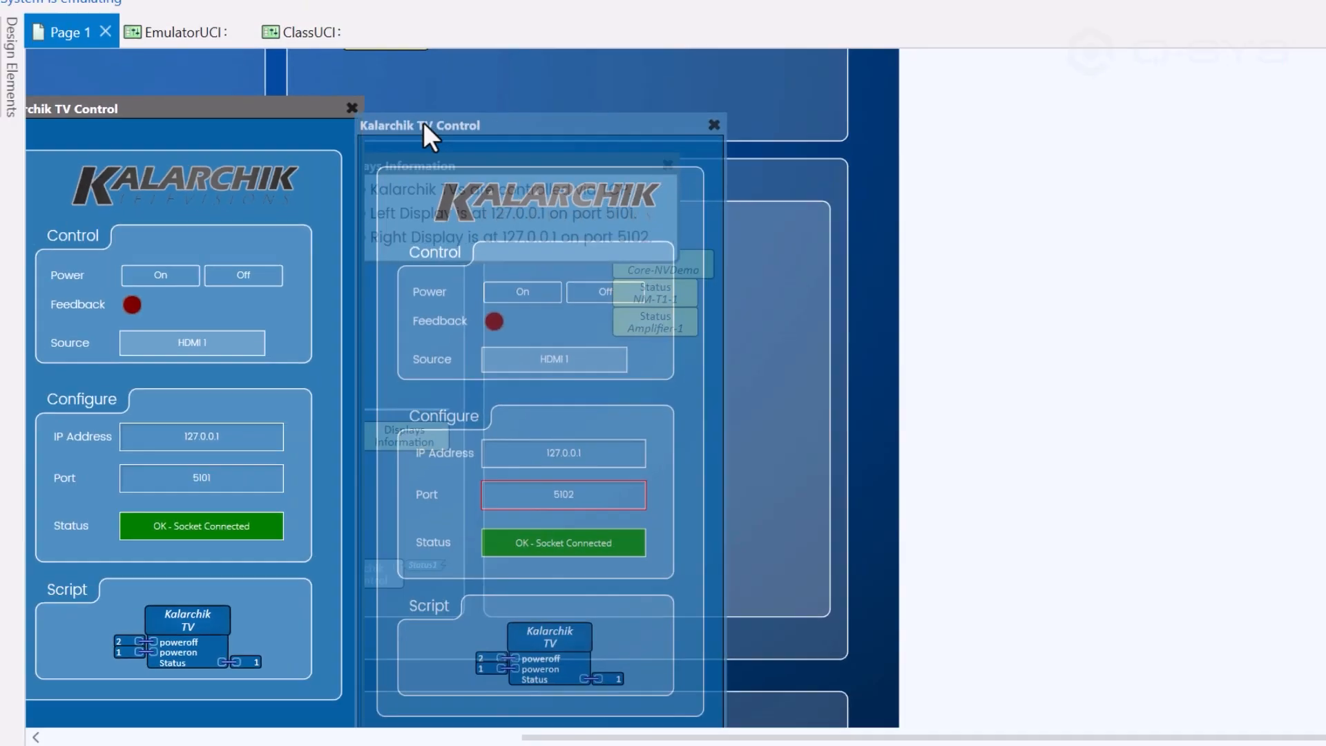
# Place the two TV control panels next to each other and dock the EmulatorUCI page beside the Page 1 schematic
pyautogui.moveTo(422, 121); pyautogui.dragTo(459, 112)
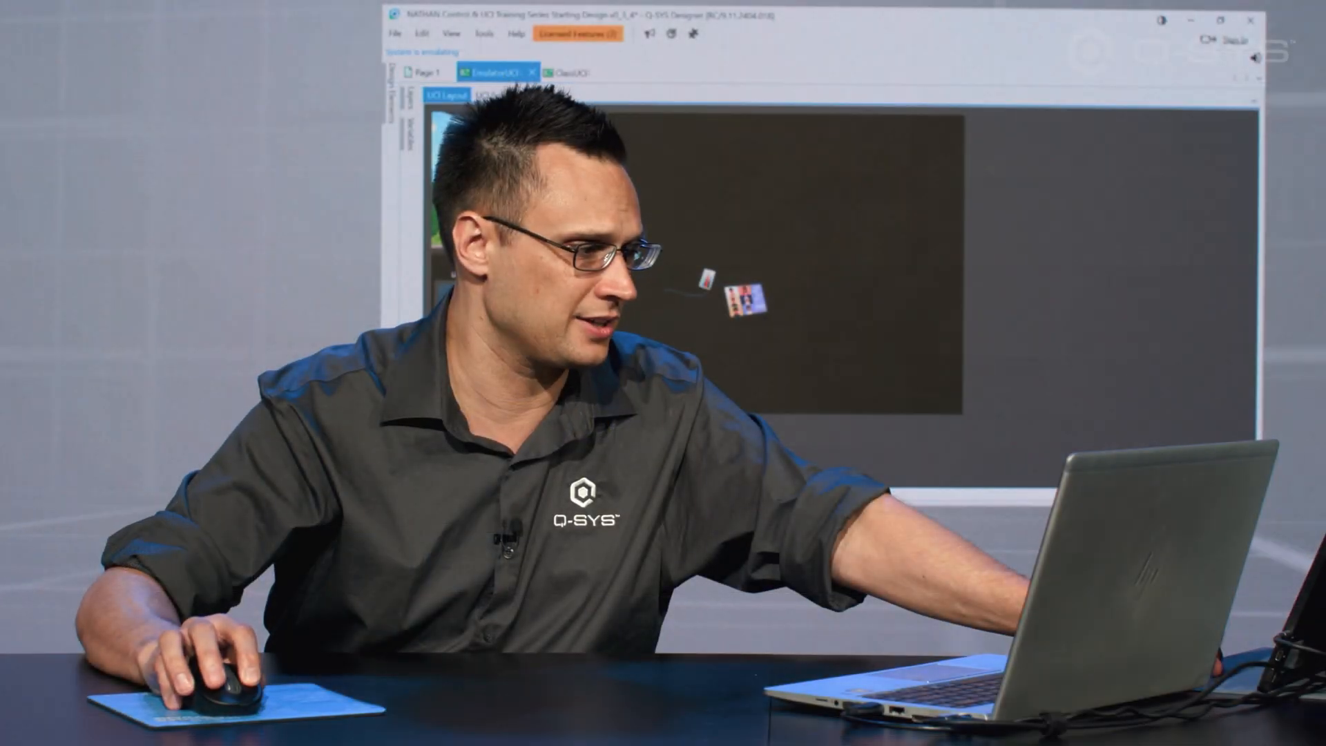
pyautogui.moveTo(552, 217); pyautogui.dragTo(869, 296)
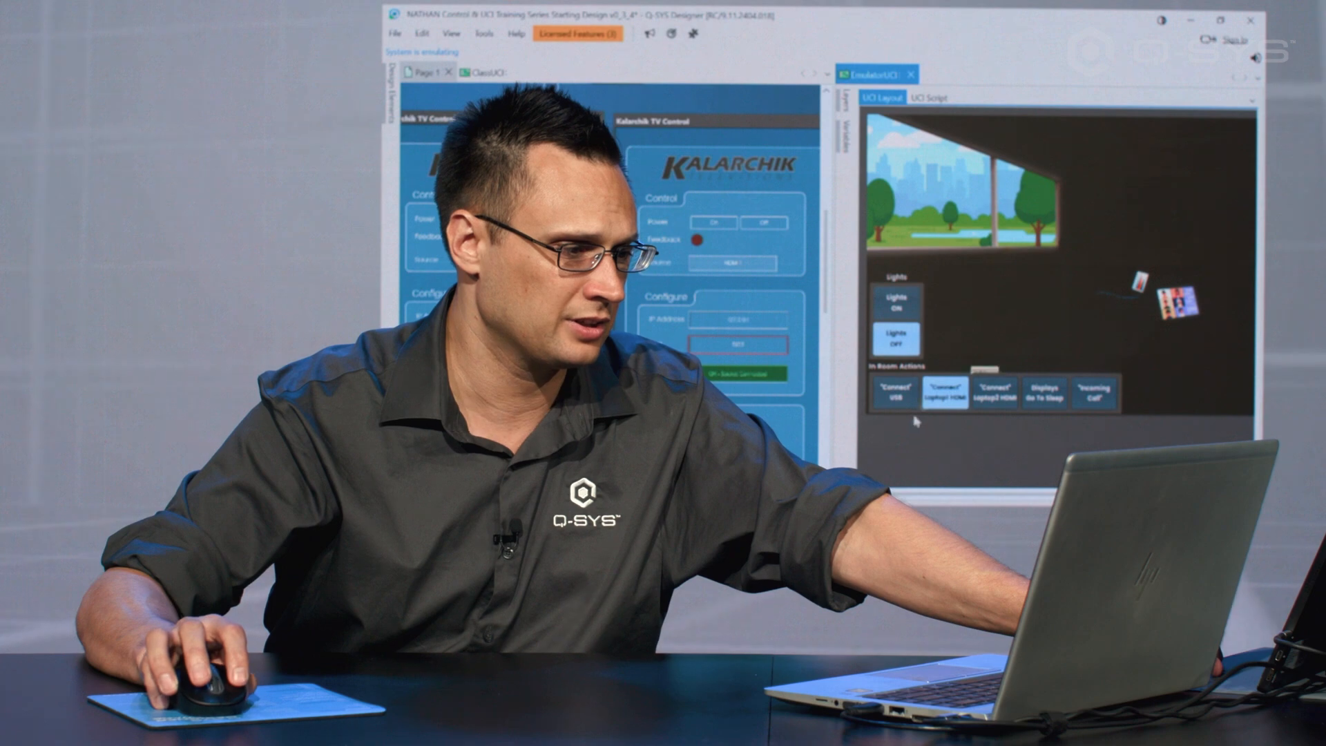
# Turn on the emulated room lights and power on both TVs, disconnecting Laptop1 HDMI between the two power tests
pyautogui.click(898, 312)
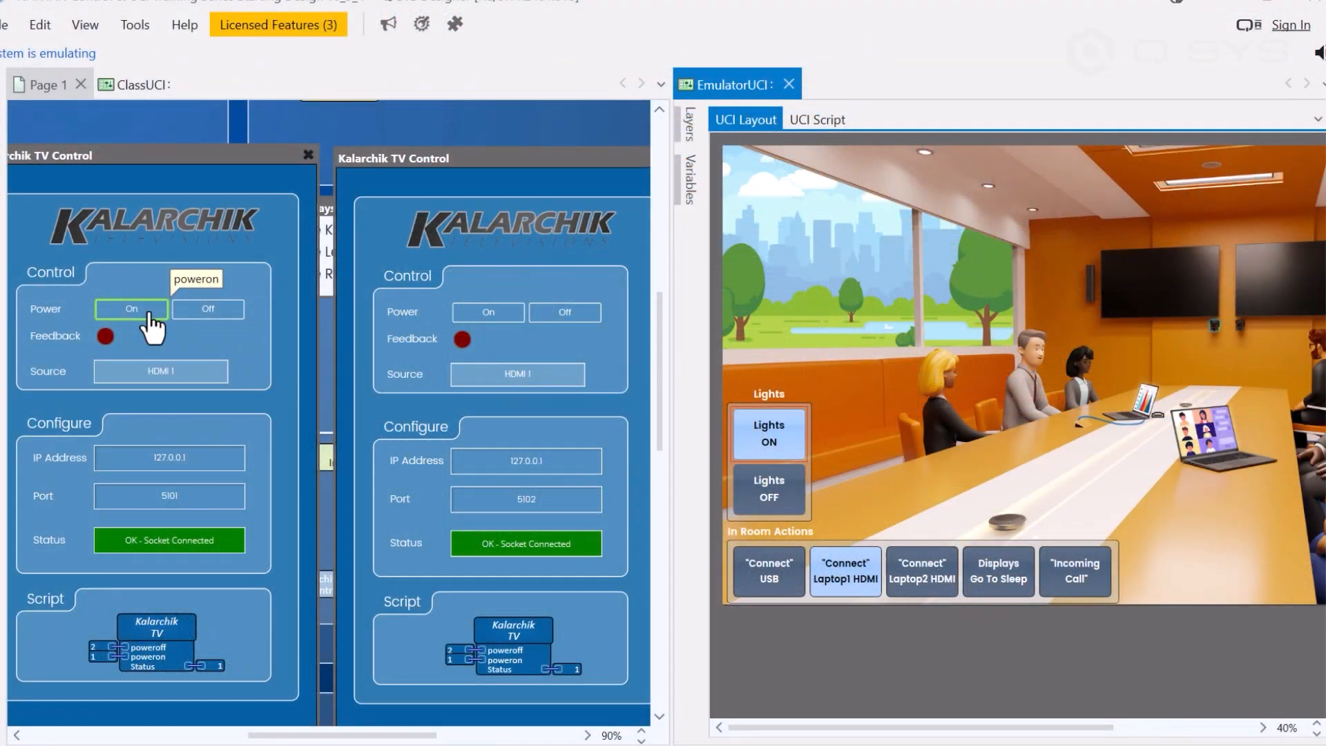
pyautogui.click(147, 312)
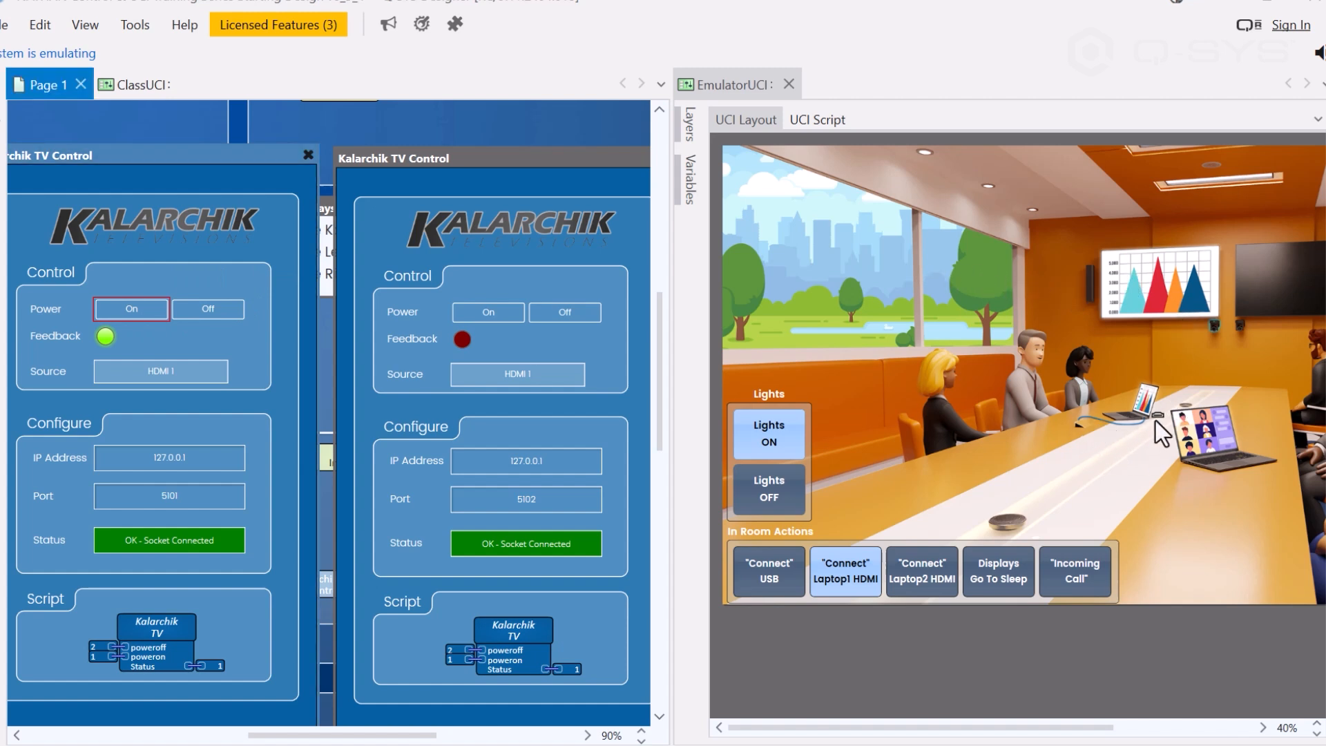
pyautogui.click(853, 571)
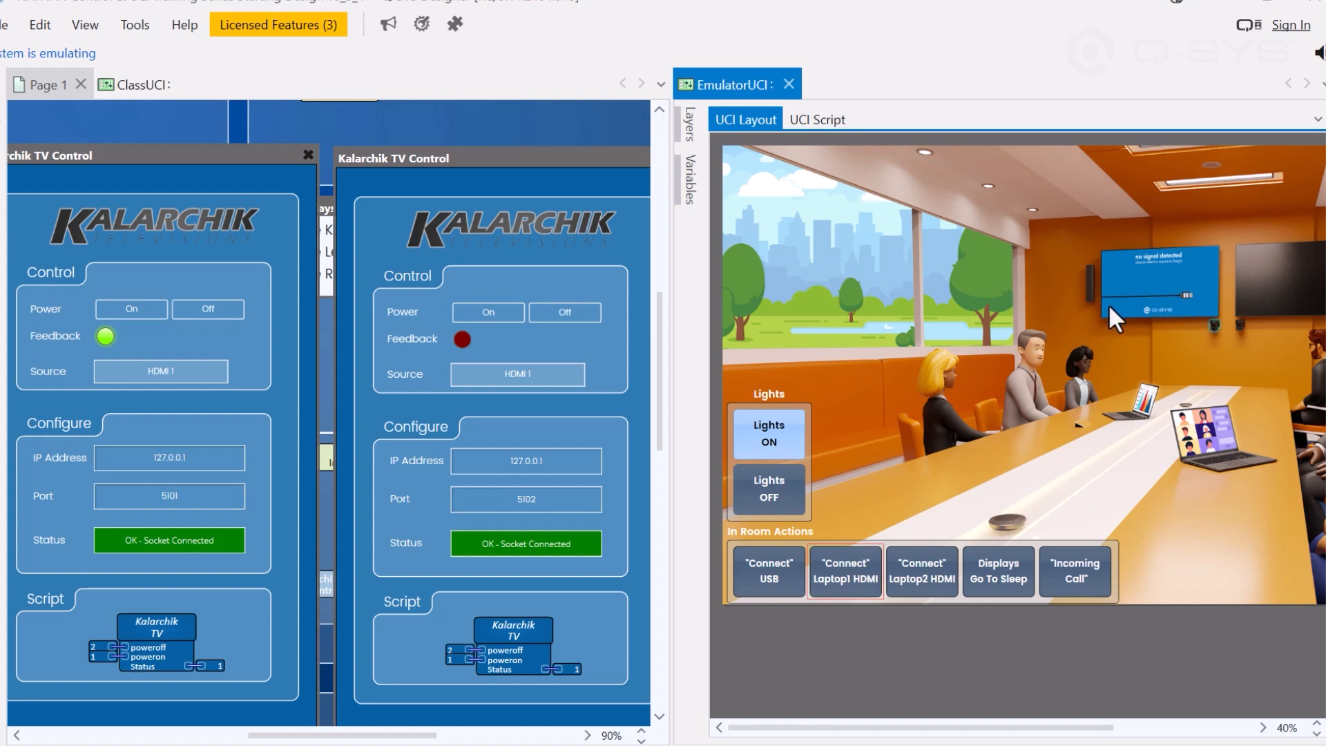
pyautogui.click(489, 314)
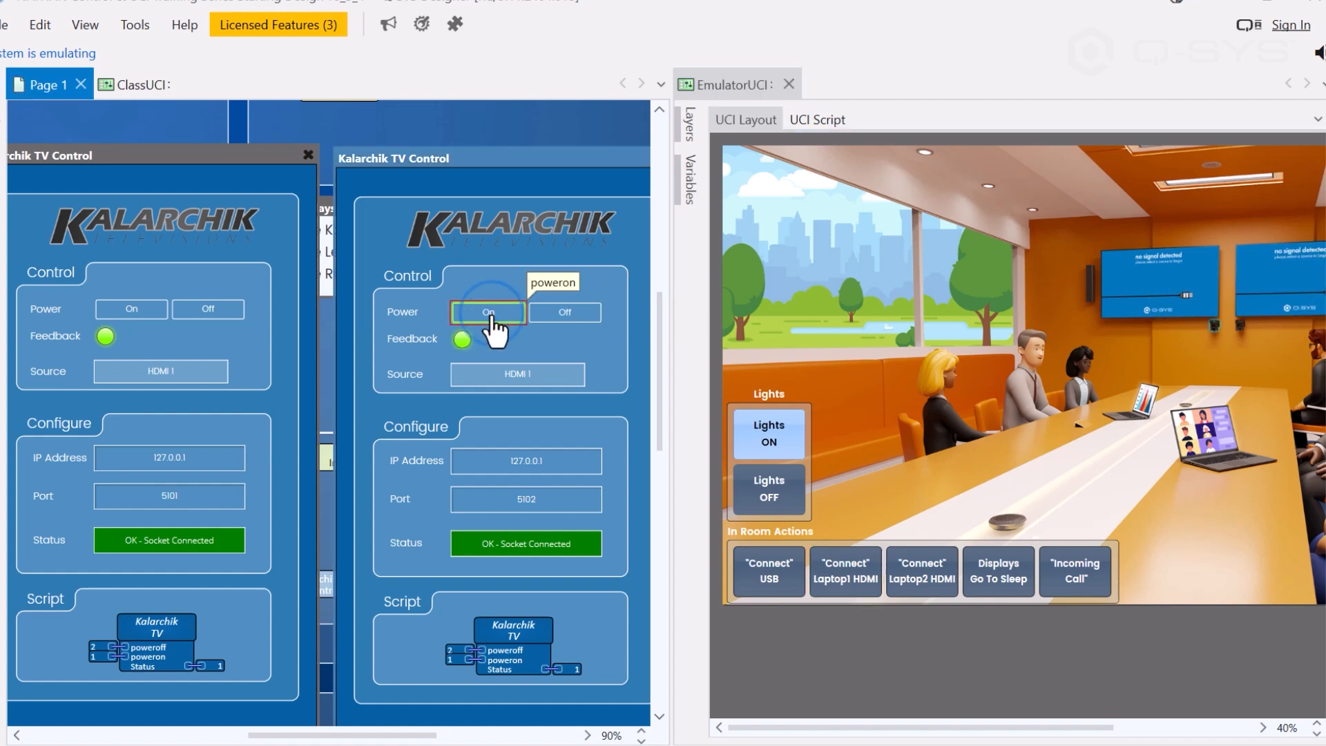
pyautogui.moveTo(1040, 736); pyautogui.dragTo(1091, 737)
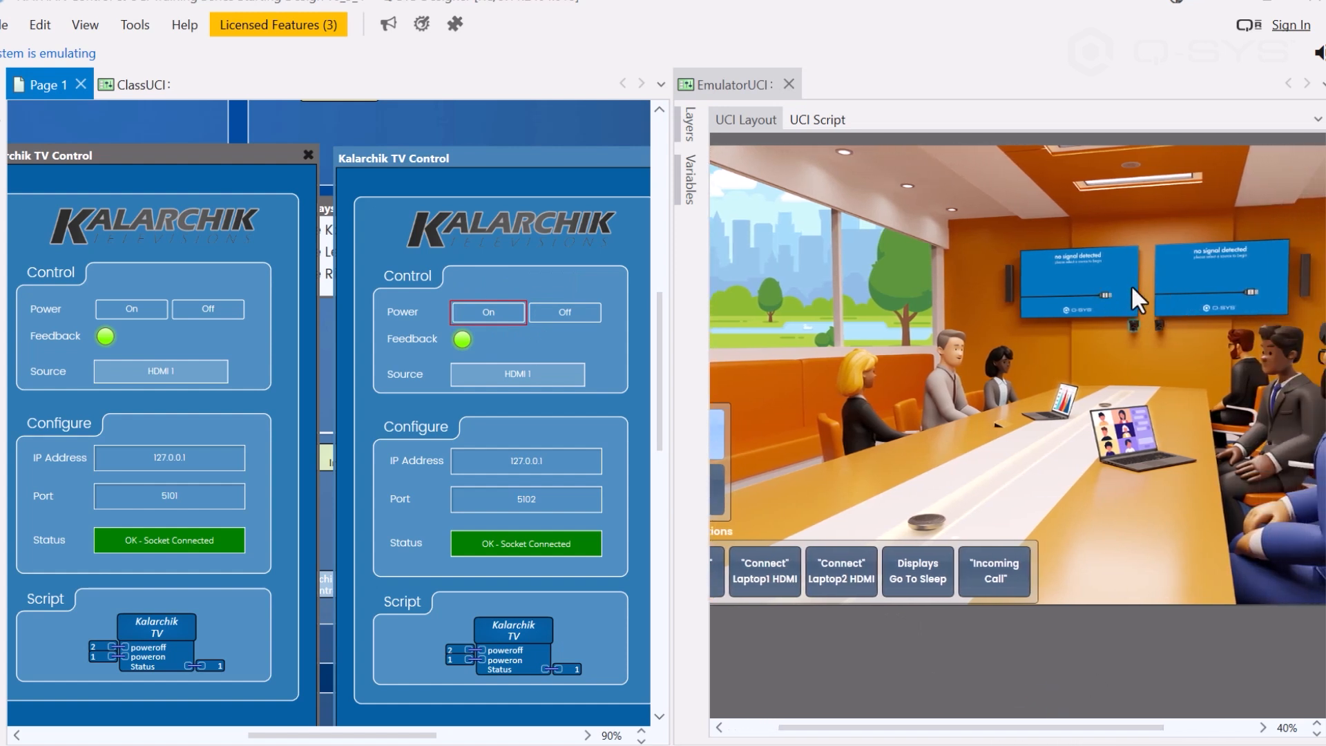
# Power off both TVs and close their Kalarchik TV Control panels
pyautogui.click(223, 309)
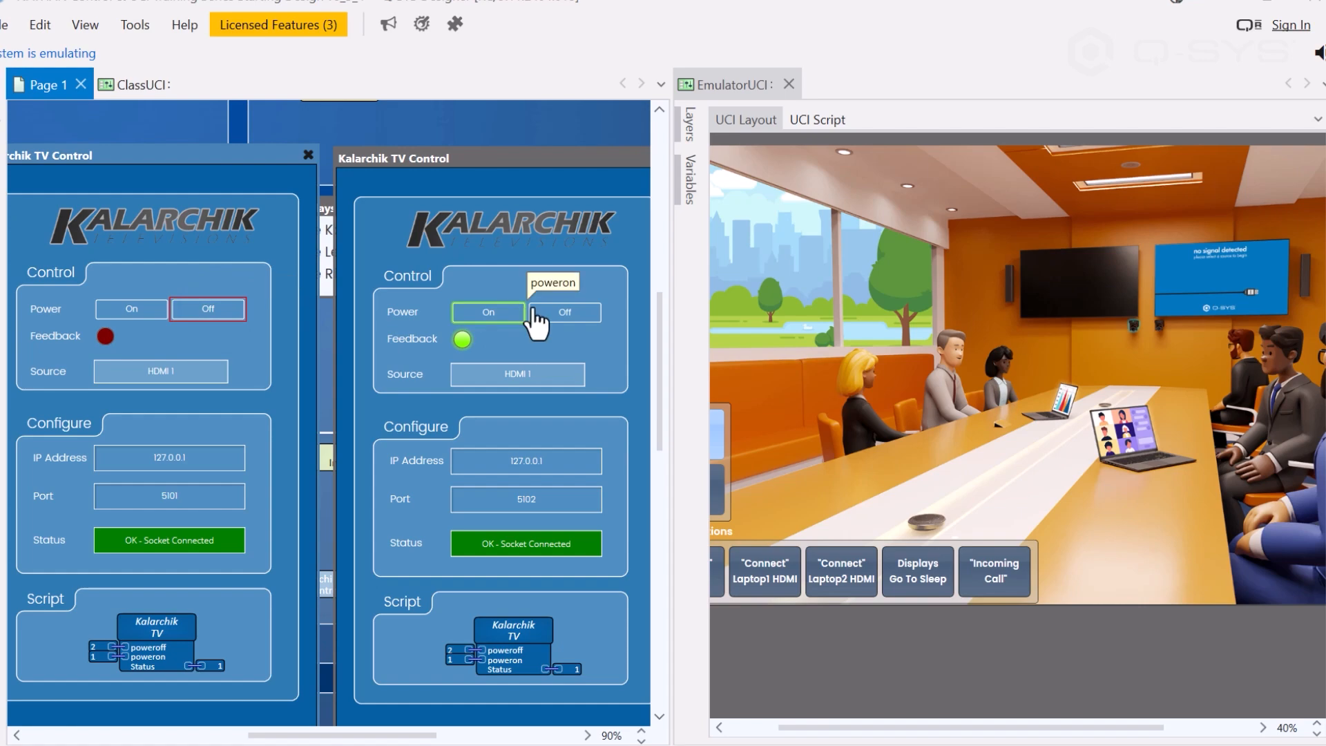
pyautogui.click(582, 315)
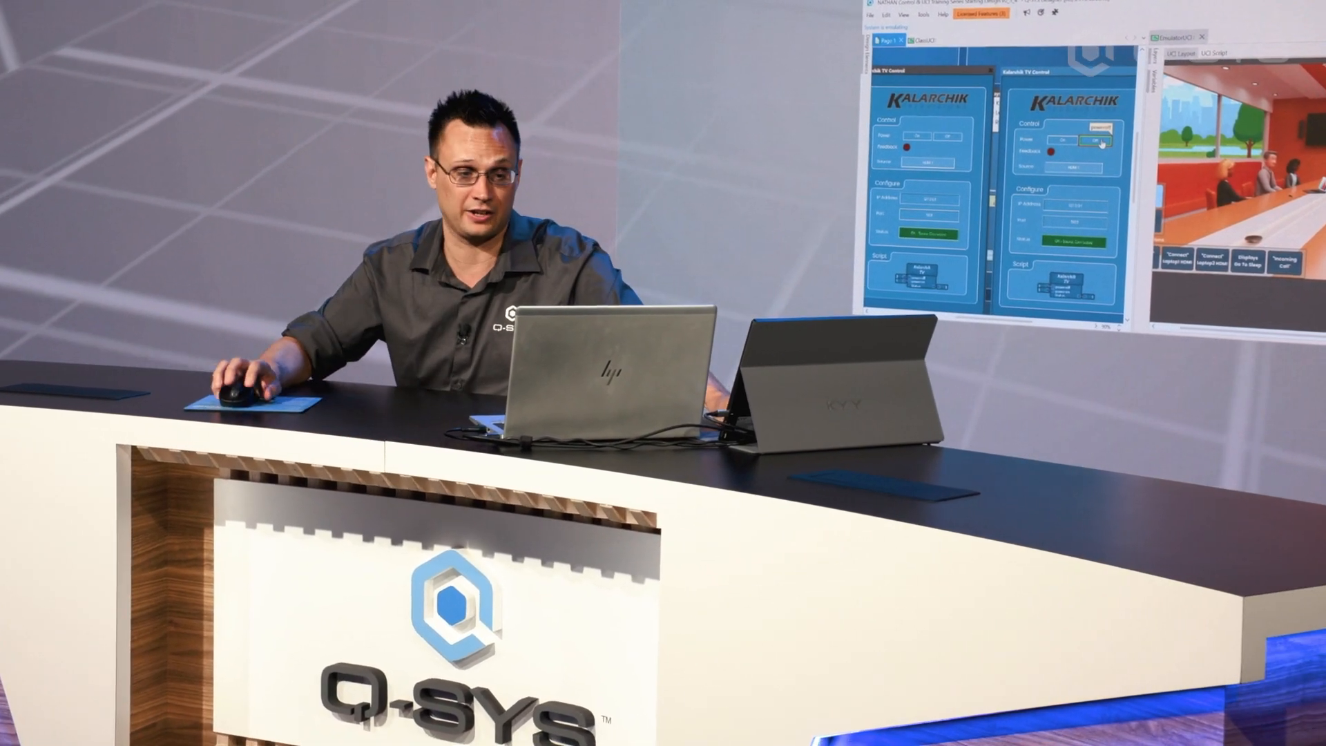
pyautogui.click(1014, 68)
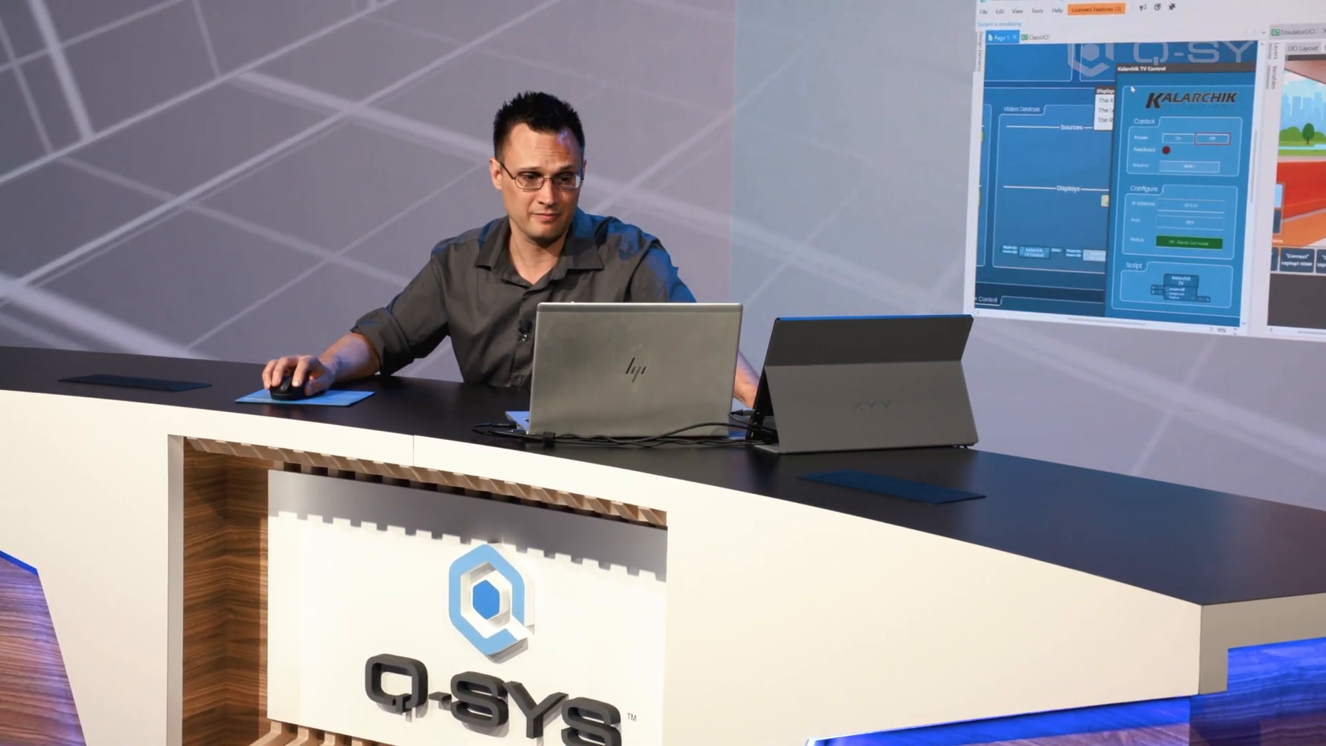
pyautogui.click(1255, 70)
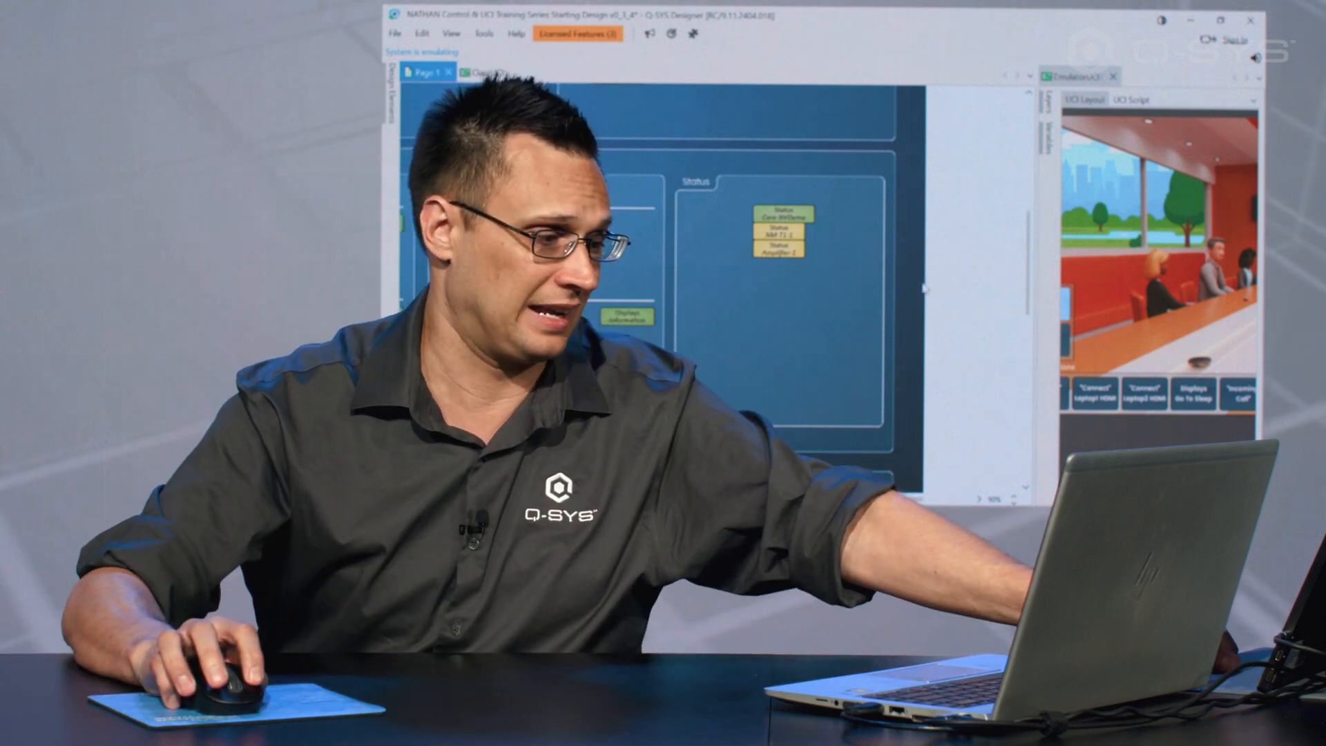
# Stop emulating the design and return it to editing mode
pyautogui.hscroll(-5, 794, 290)
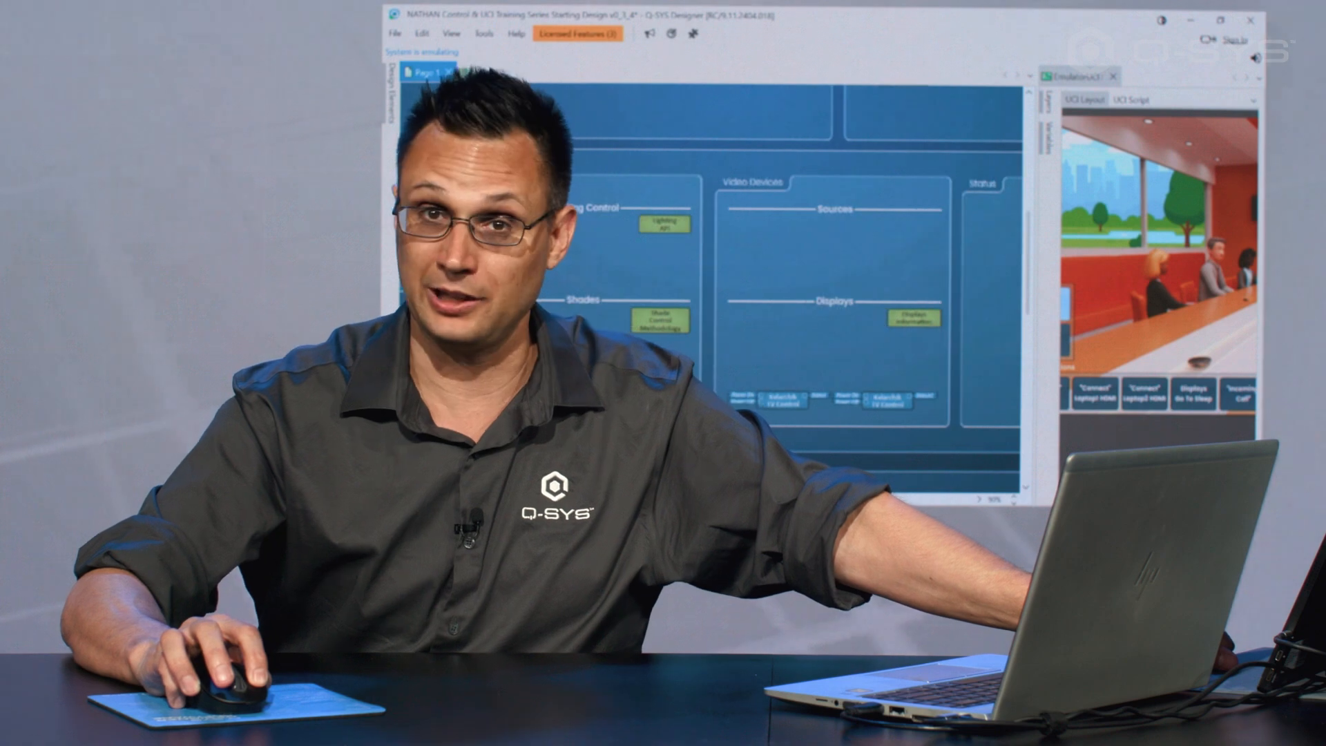
pyautogui.hscroll(2, 794, 290)
pyautogui.hscroll(3, 794, 290)
pyautogui.hscroll(-2, 794, 291)
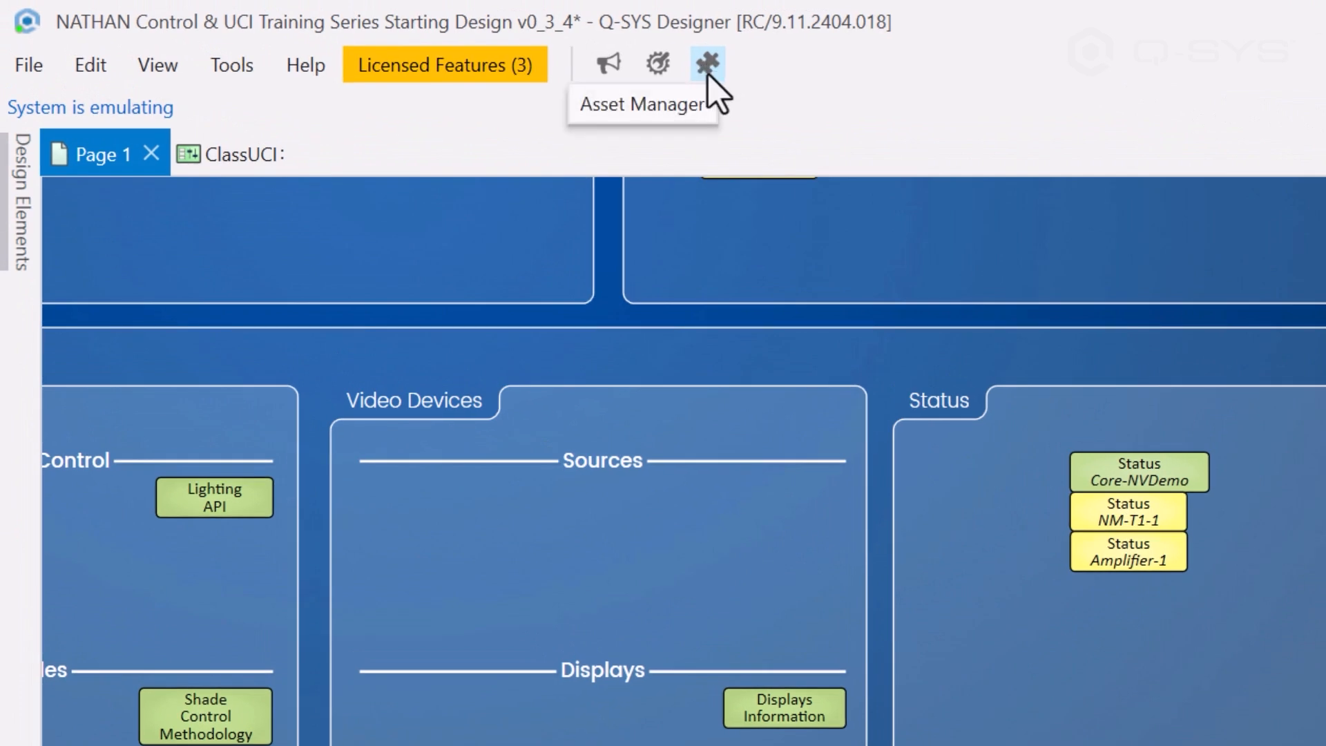
pyautogui.click(246, 72)
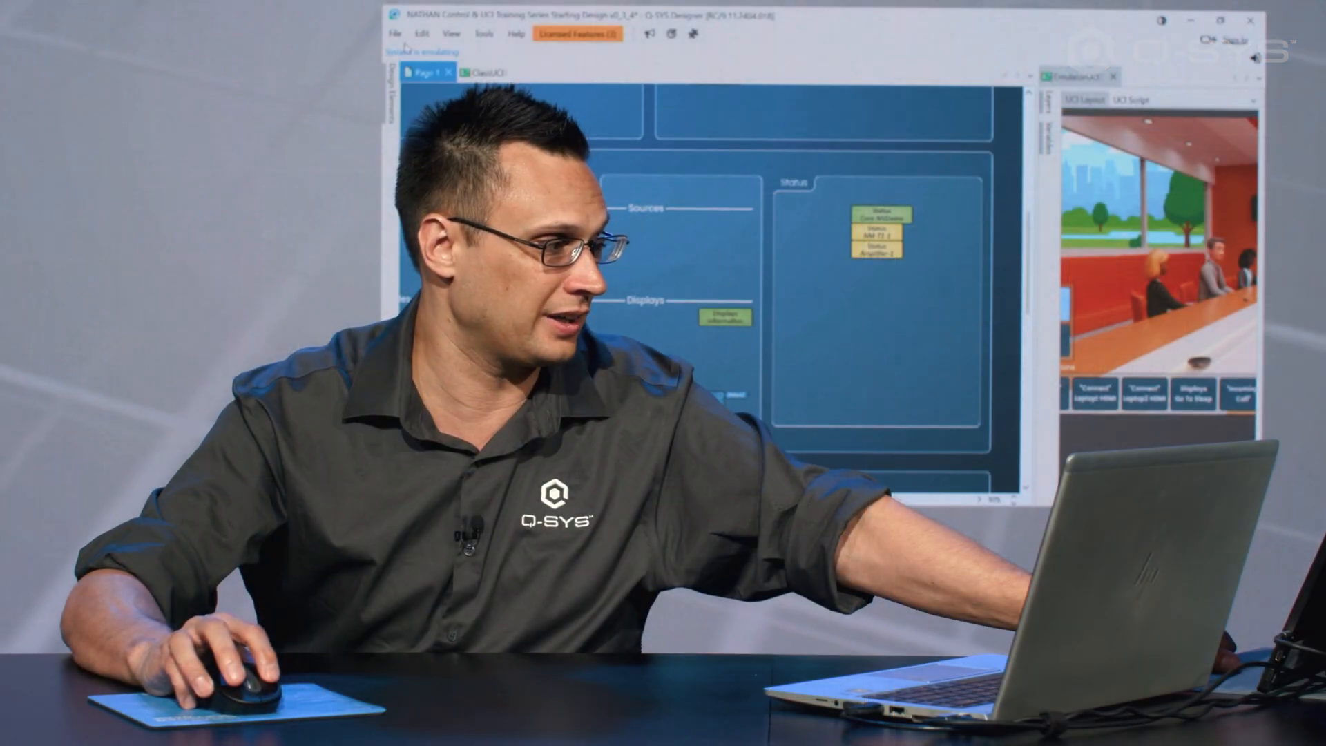
pyautogui.click(396, 34)
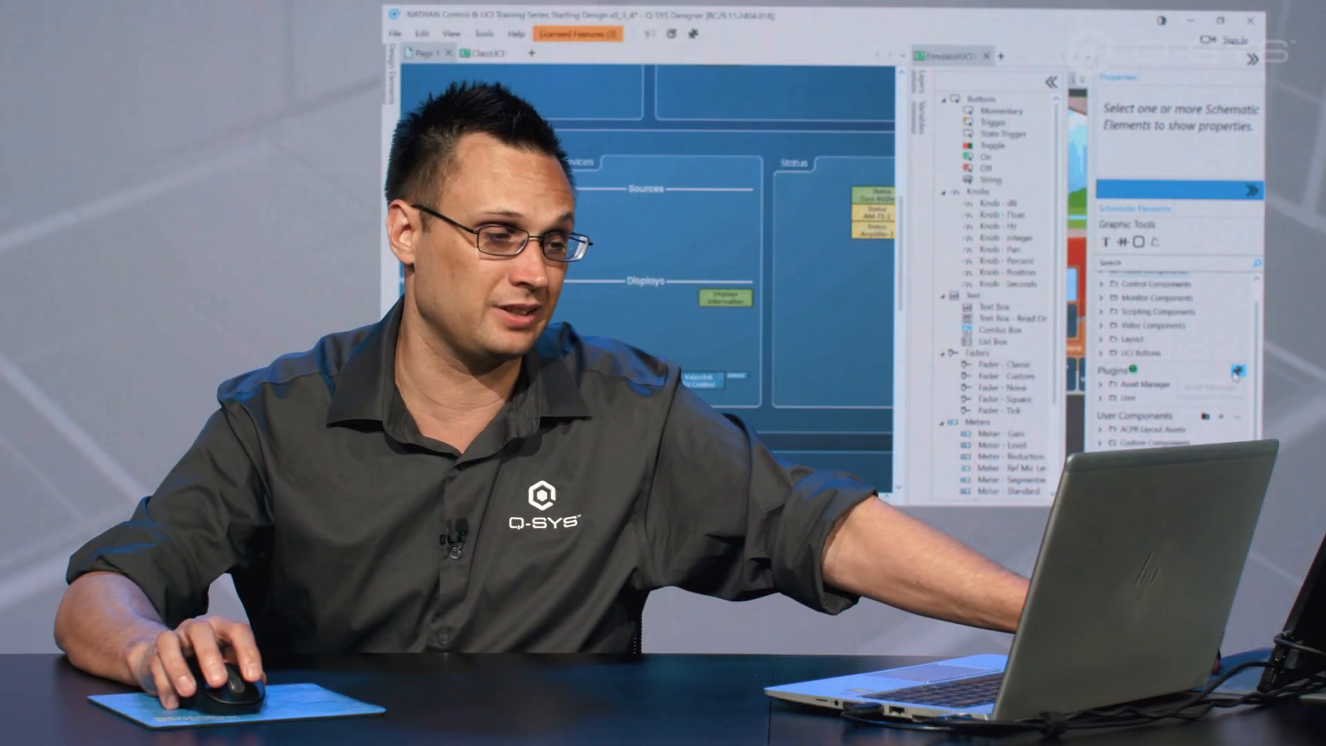
# Close the EmulatorUCI page and install Mersive Solstice Pod version 2.0.0.0 through the Asset Manager, searching for "mersive"
pyautogui.click(1268, 468)
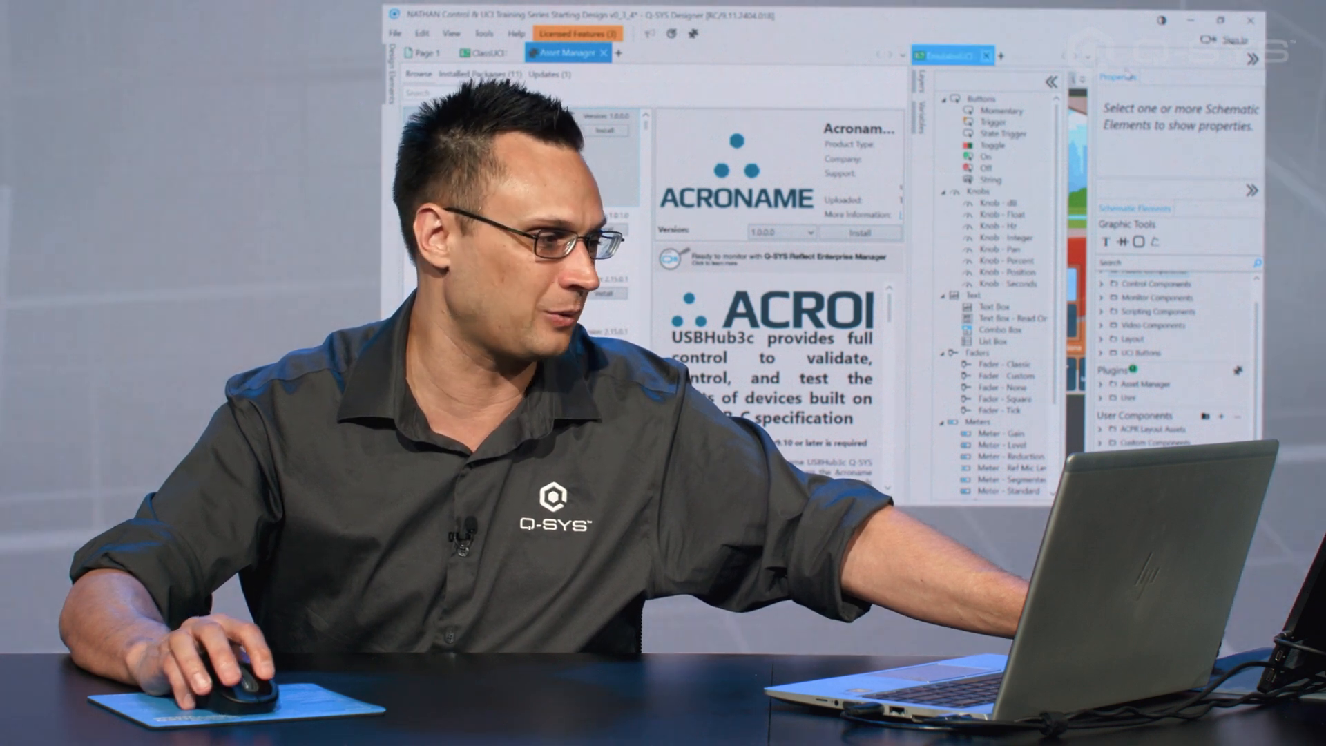
pyautogui.click(988, 56)
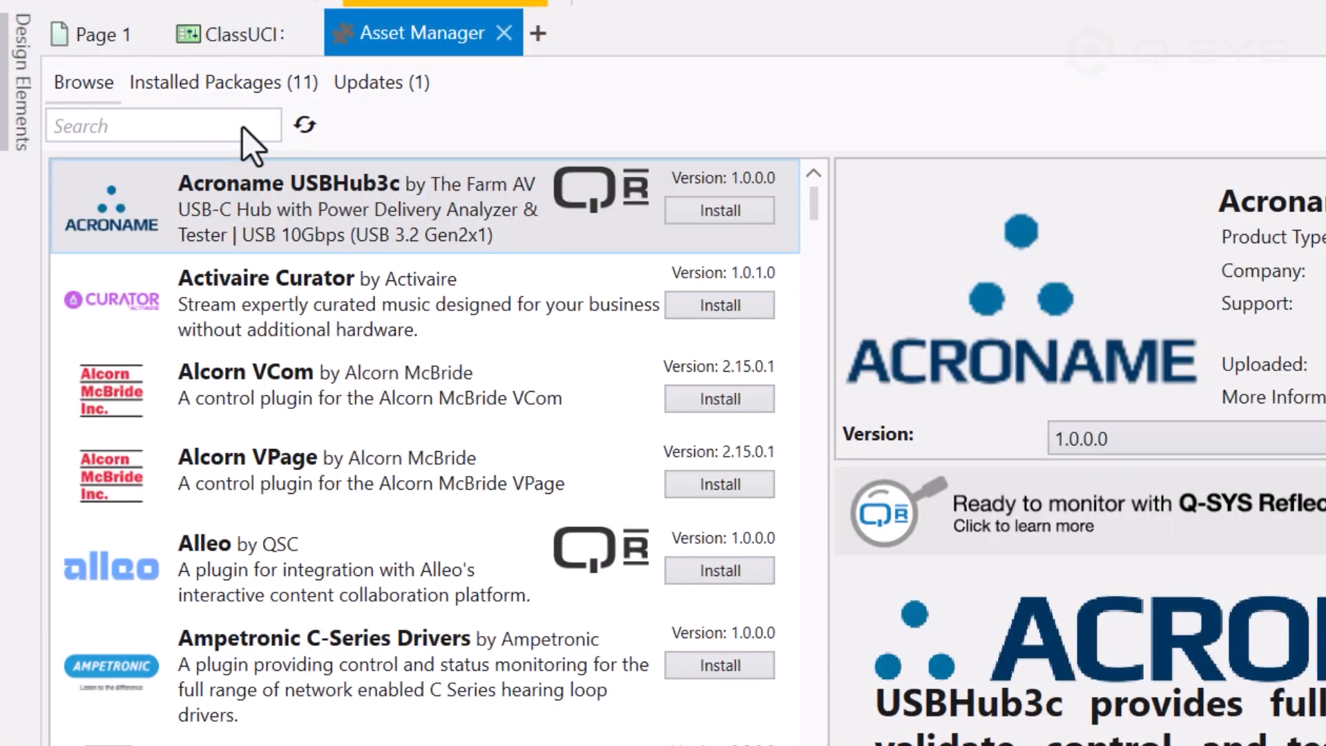
pyautogui.click(243, 127)
pyautogui.write('mersive')
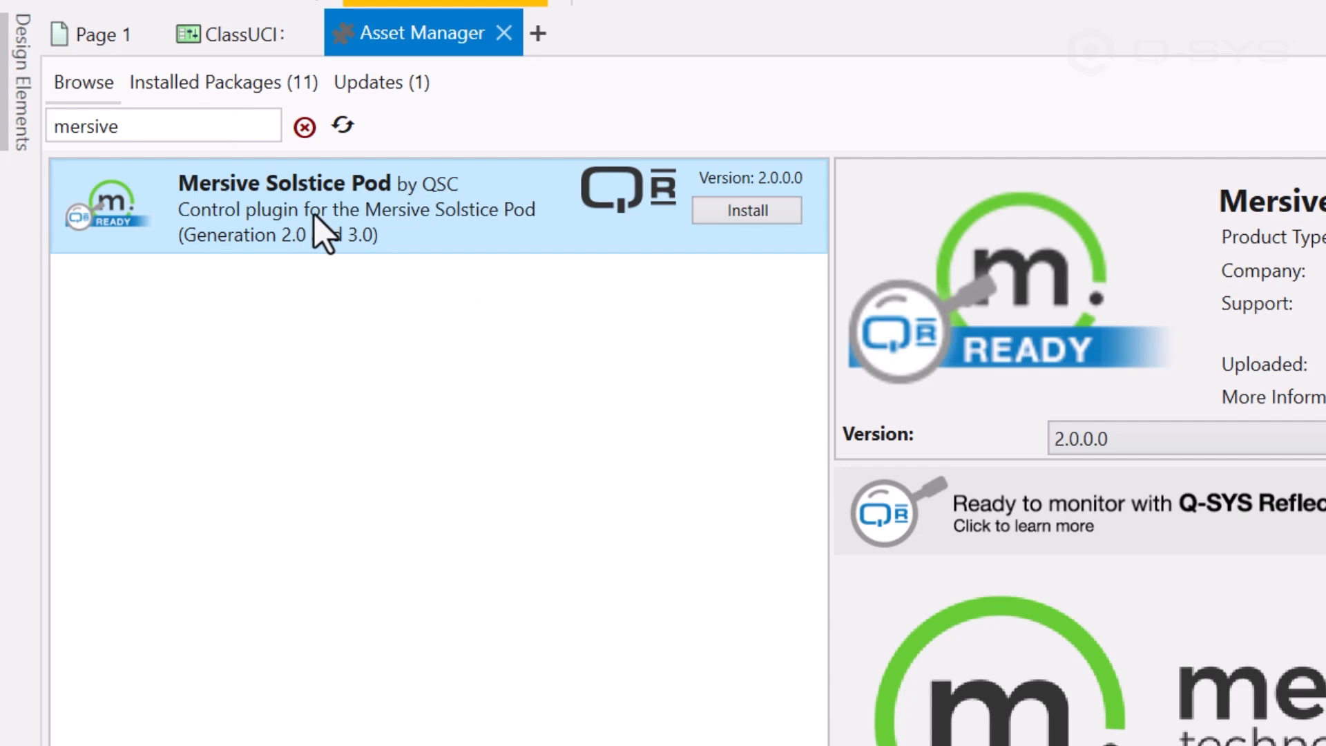
pyautogui.click(755, 213)
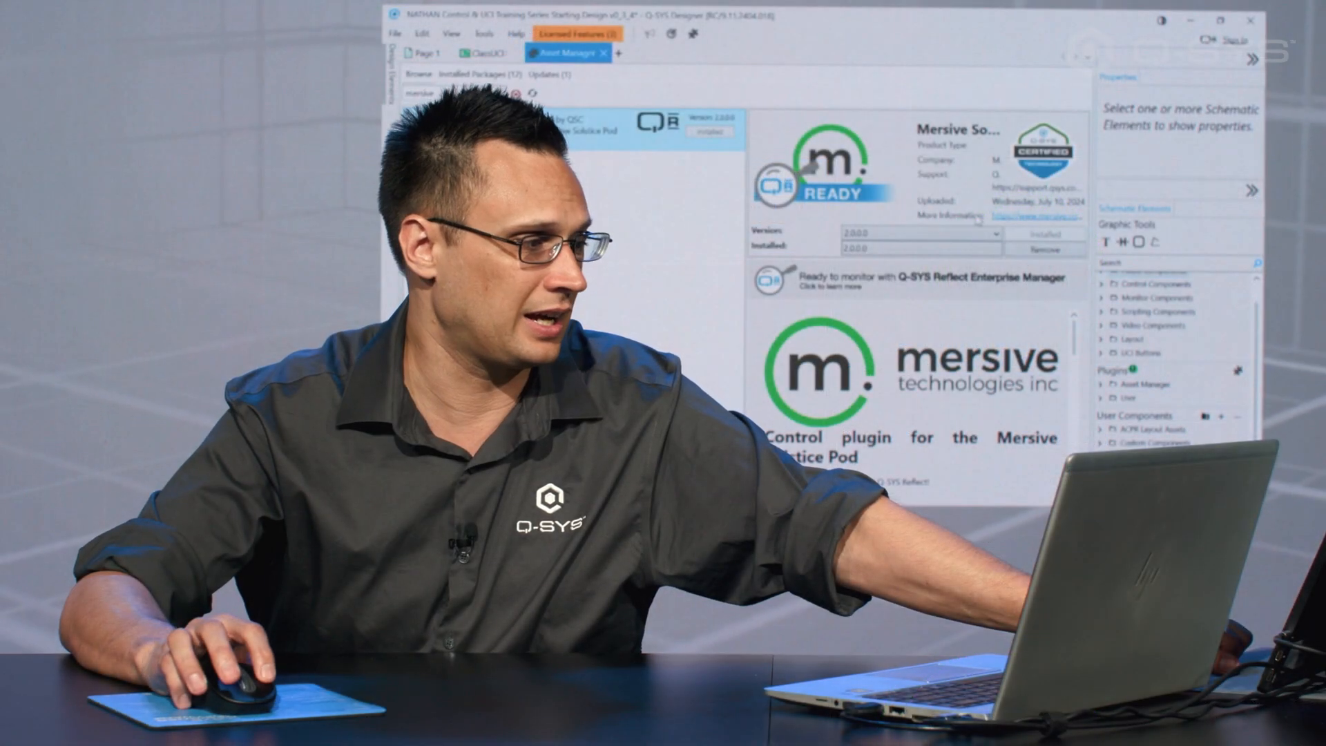
pyautogui.click(604, 54)
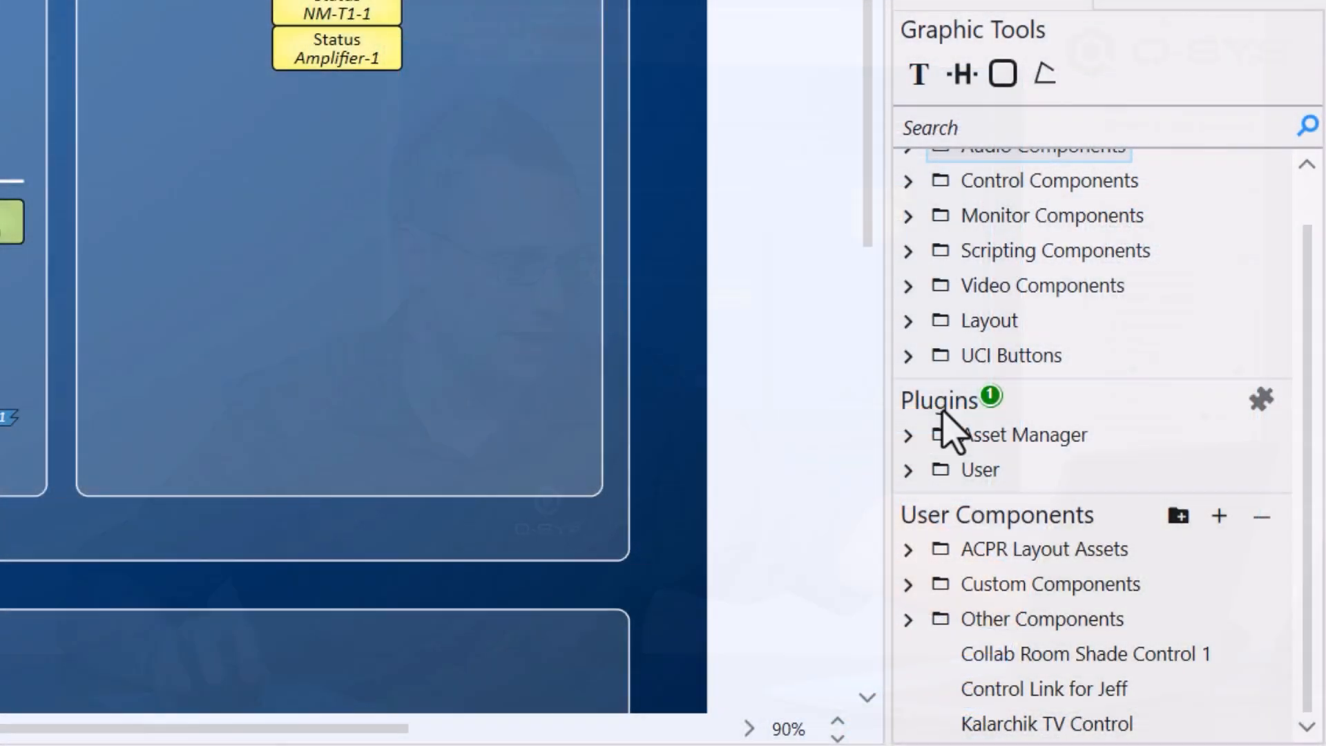
# Place the Mersive Solstice Pod v2.0 plugin from the Enterprise Manager group under Sources in the Video Devices area
pyautogui.click(910, 436)
pyautogui.scroll(-1, 1088, 297)
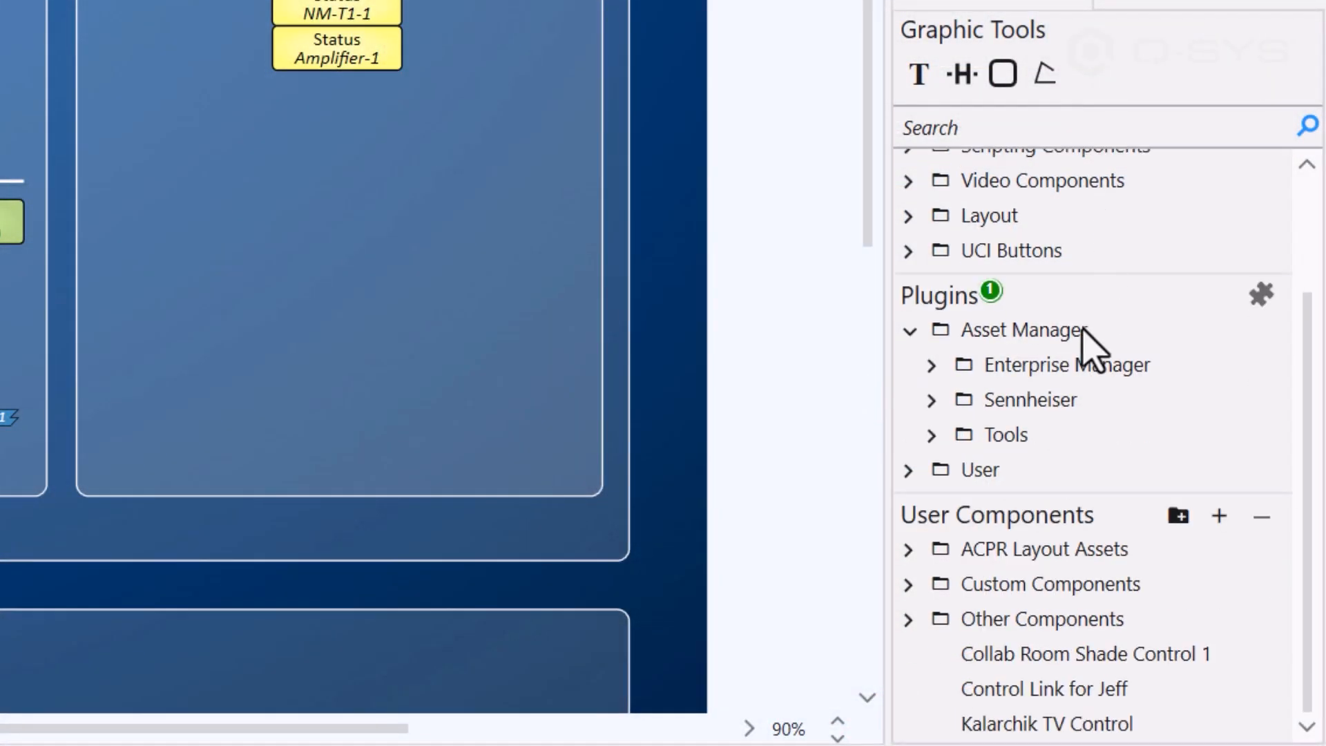
pyautogui.click(933, 367)
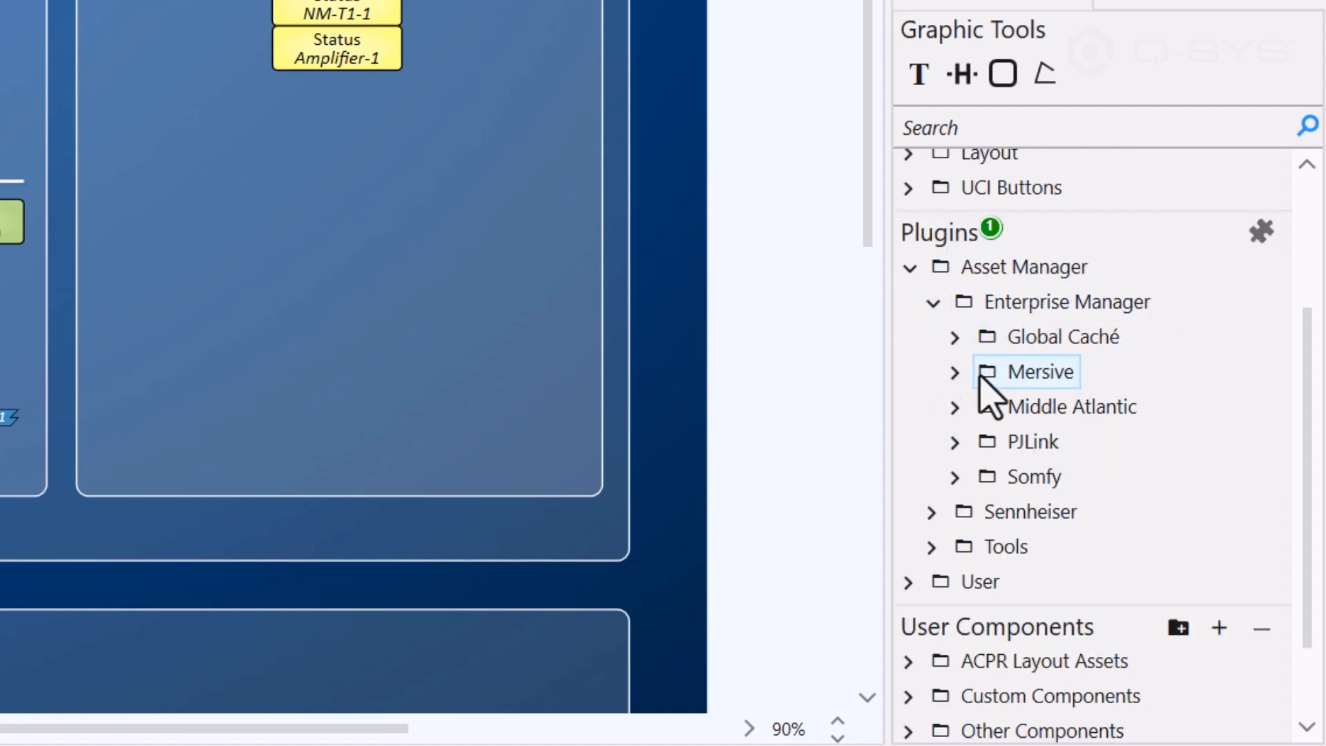
pyautogui.click(958, 373)
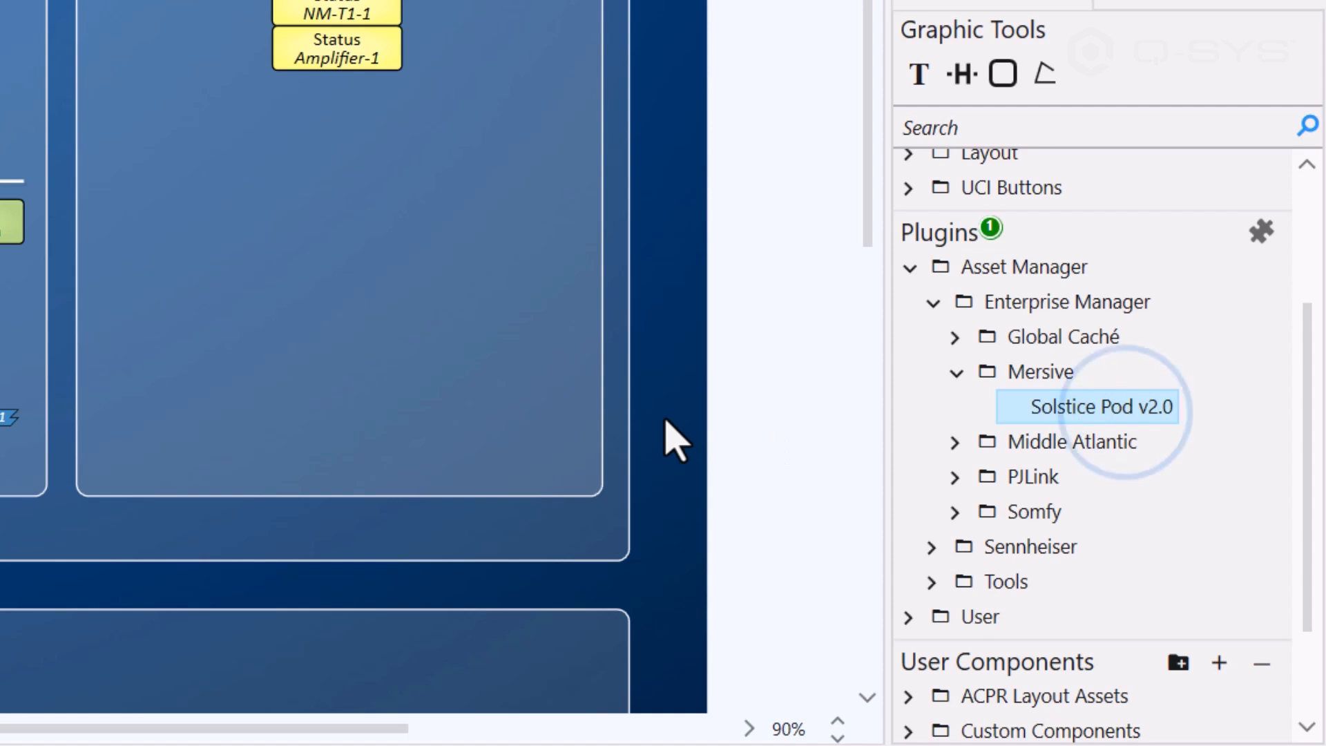
pyautogui.moveTo(325, 730); pyautogui.dragTo(169, 703)
pyautogui.moveTo(1067, 425); pyautogui.dragTo(207, 19)
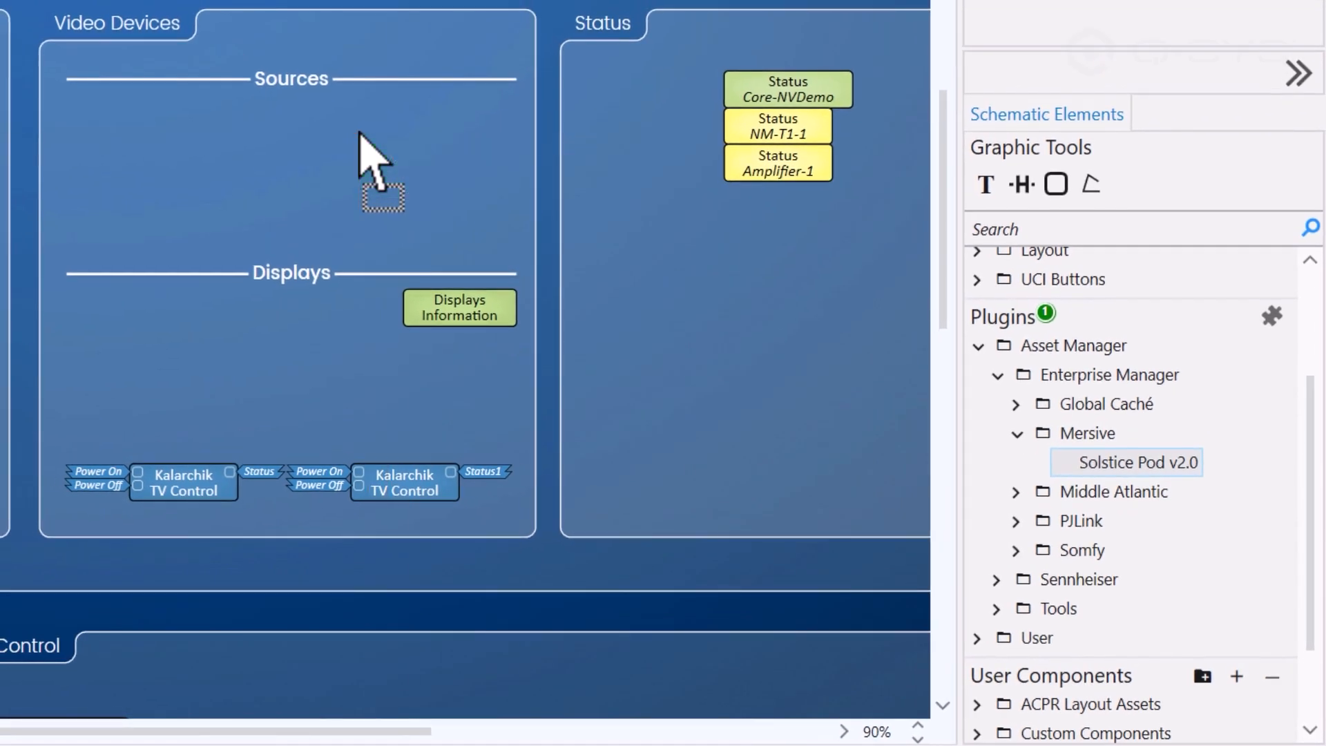
pyautogui.moveTo(359, 135); pyautogui.dragTo(360, 135)
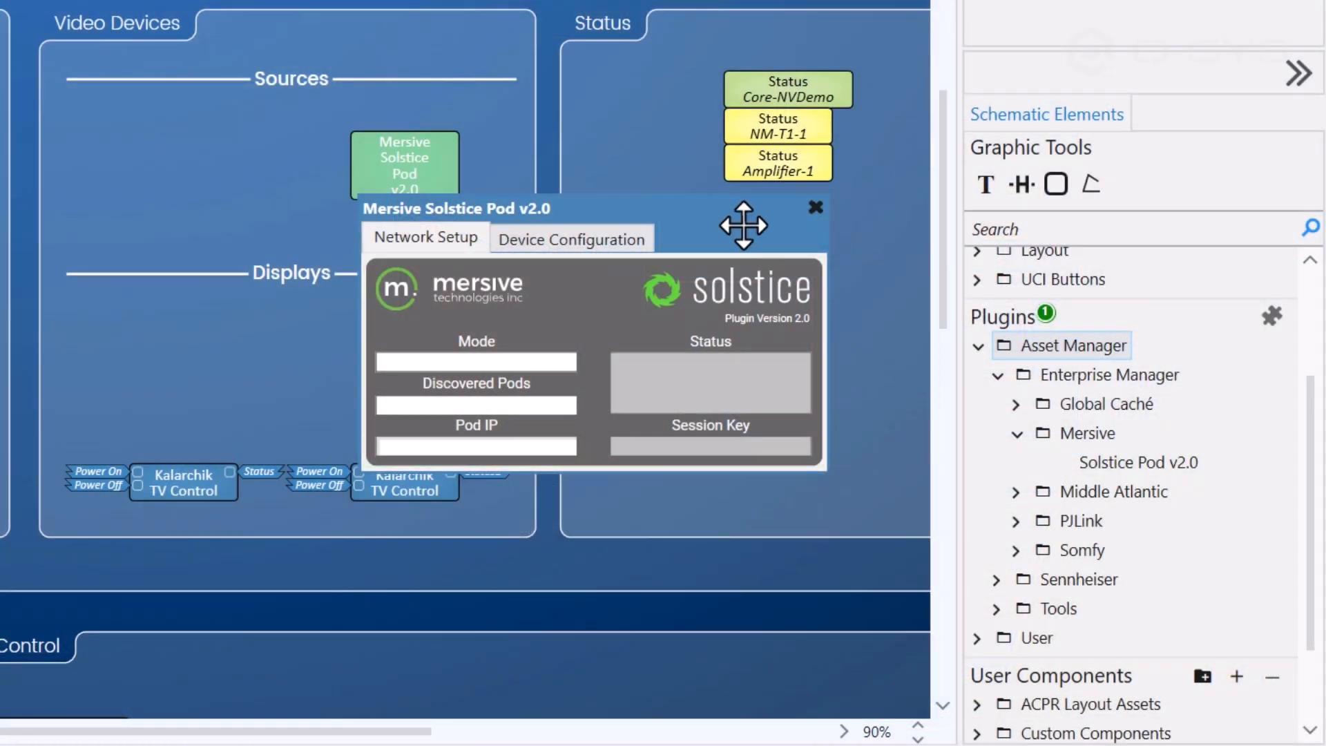
# Move the Mersive Solstice Pod's control panel clear of its block and close the panel
pyautogui.moveTo(816, 228); pyautogui.dragTo(291, 46)
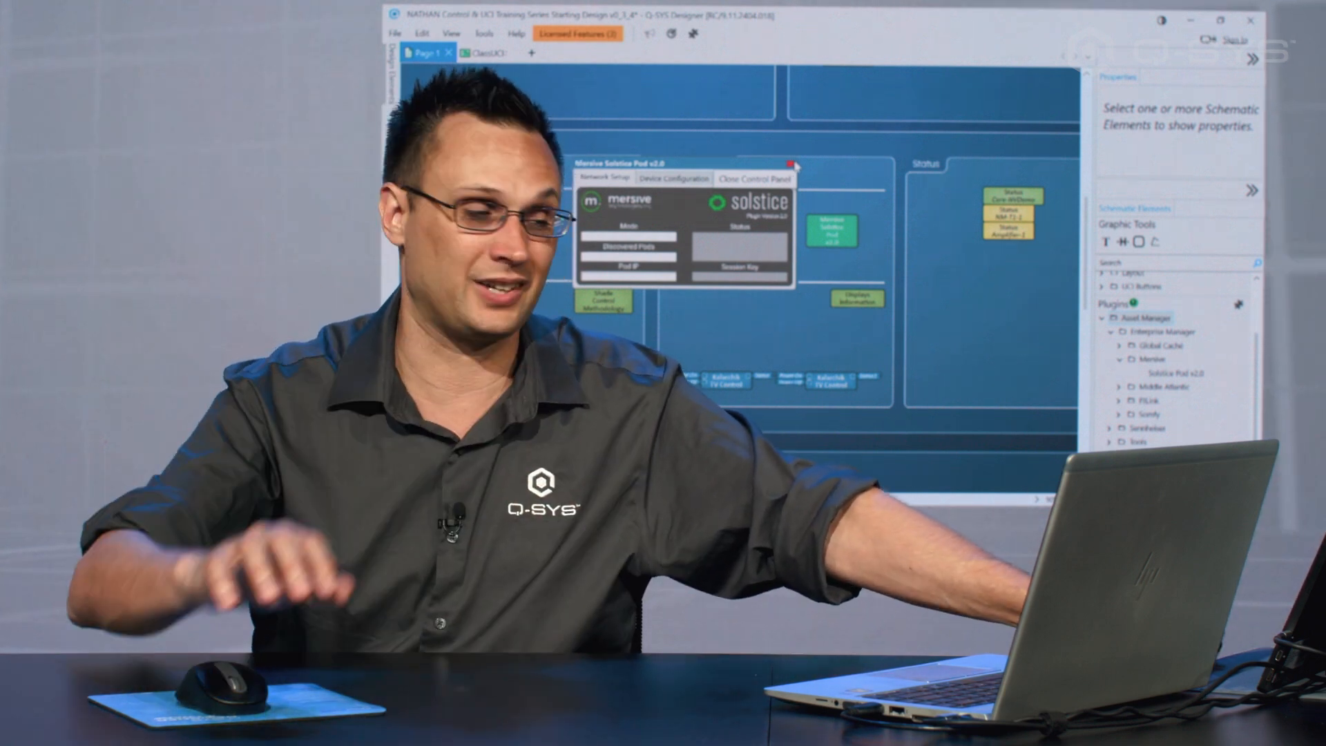
pyautogui.click(791, 165)
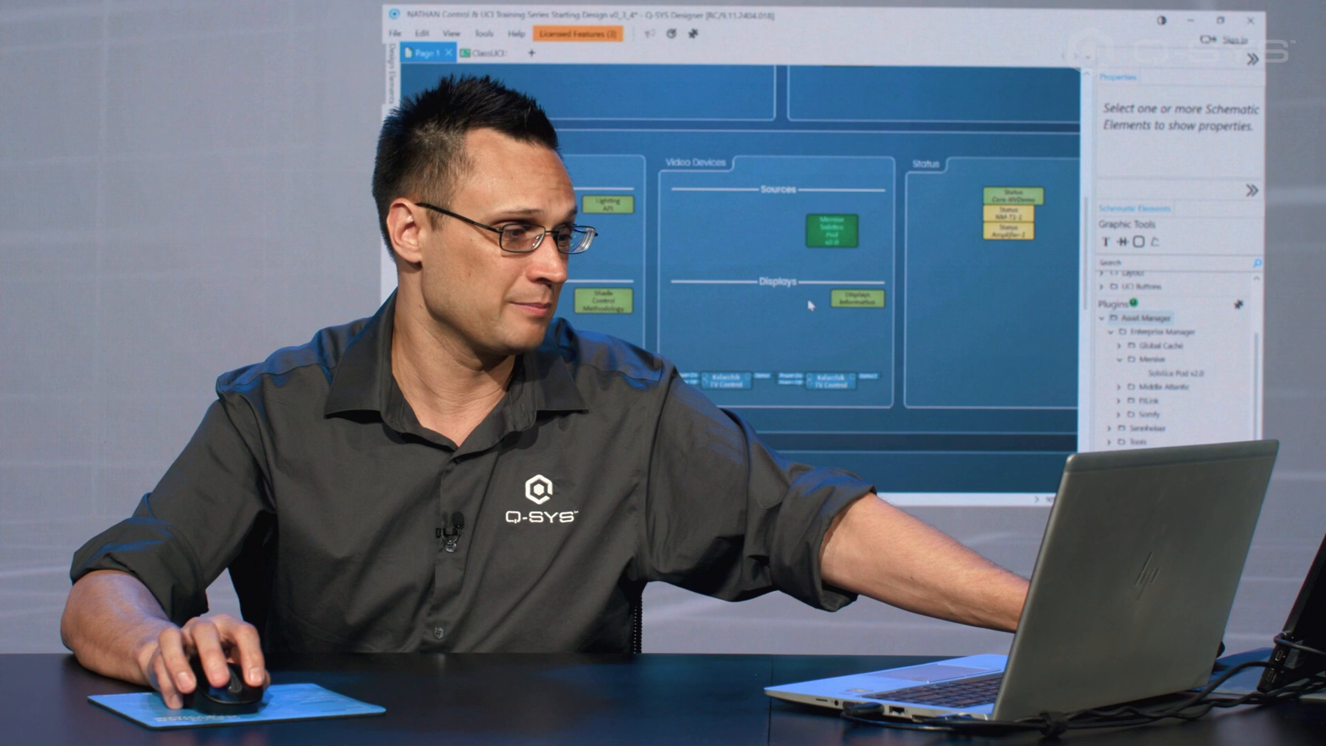